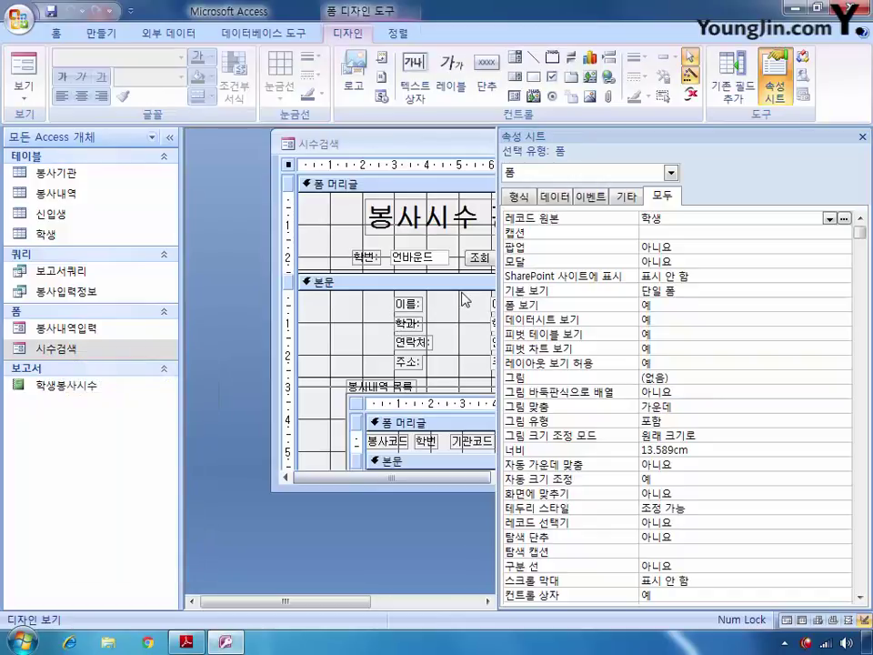
Assign an event procedure to the On Click event of the cmd조회 button and open its code
click(670, 172)
scroll(674, 209, up, 3)
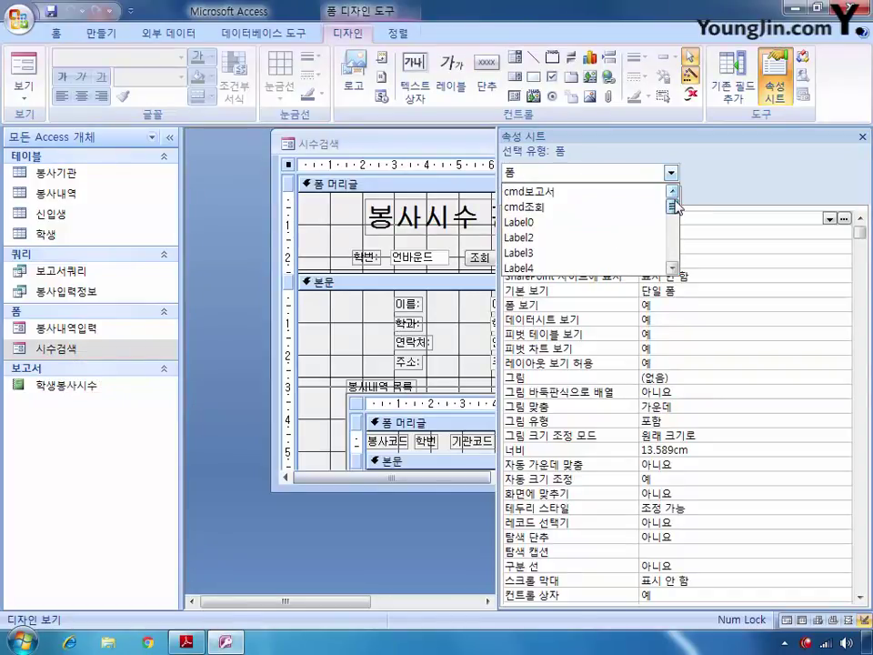
click(577, 208)
click(591, 197)
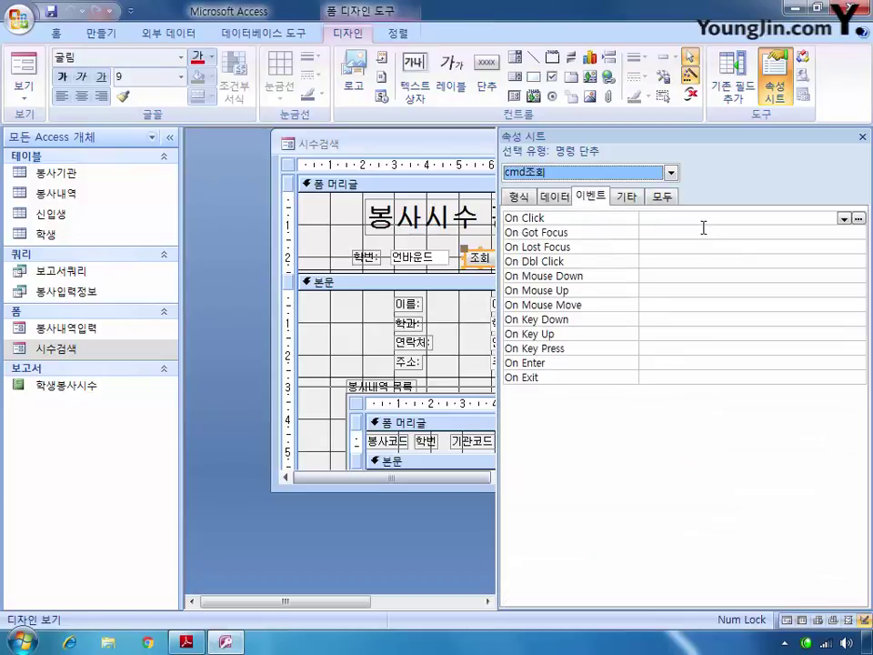
click(844, 218)
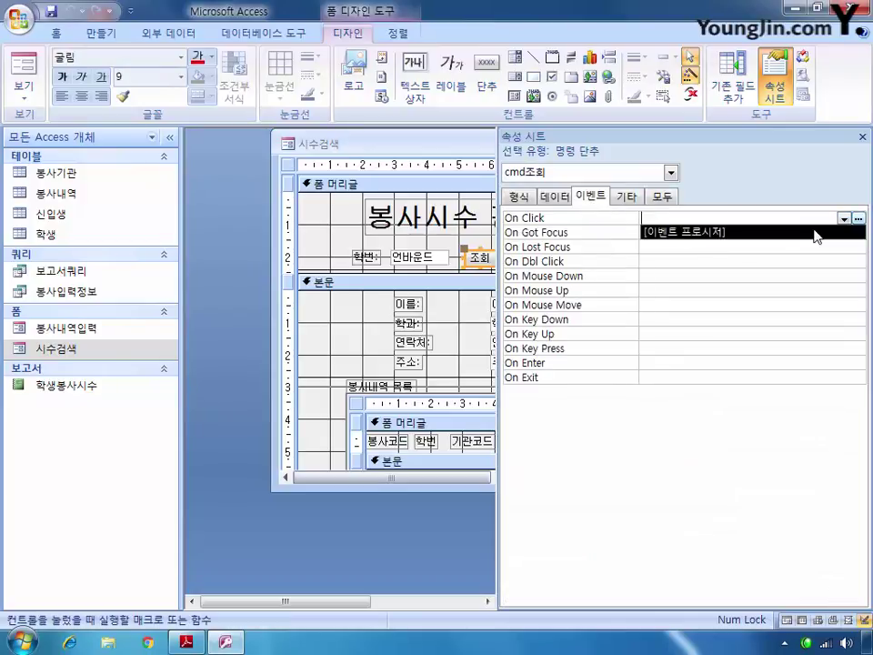
click(760, 233)
click(858, 218)
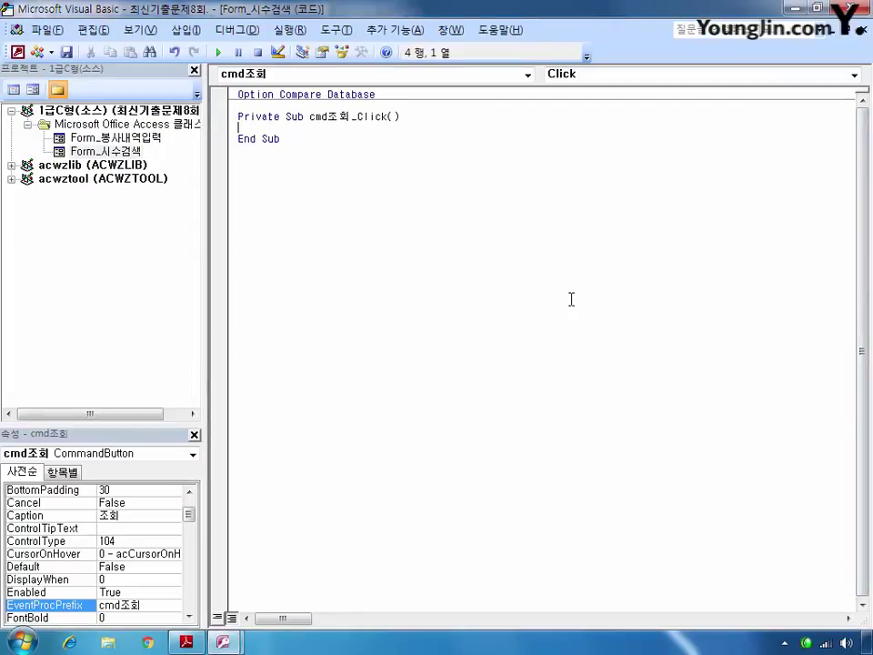
Write the filter line Me.Filter = "학번 = '" & txt학번 & "'" in the cmd조회_Click procedure
text(me.fi)
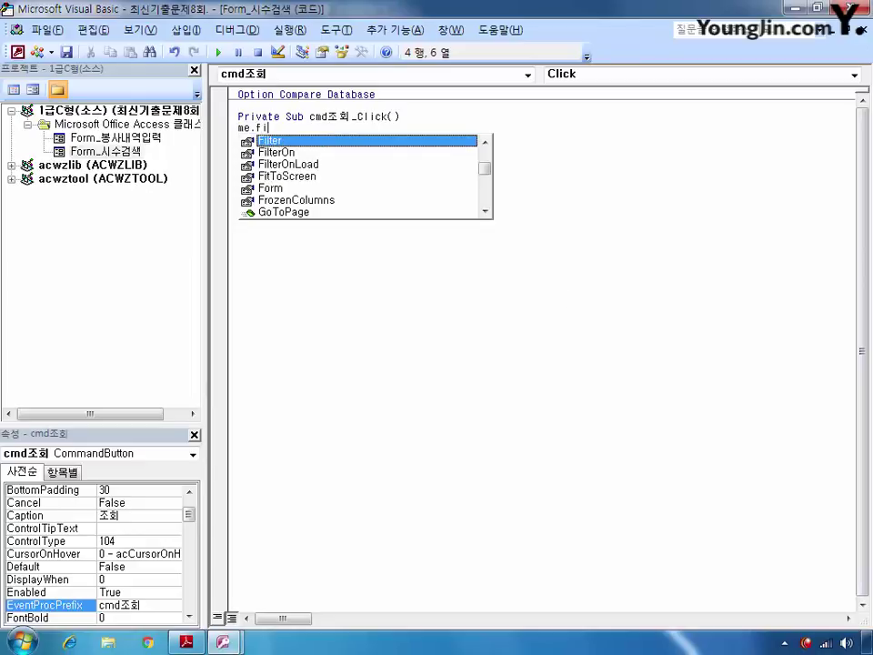
text(lter =)
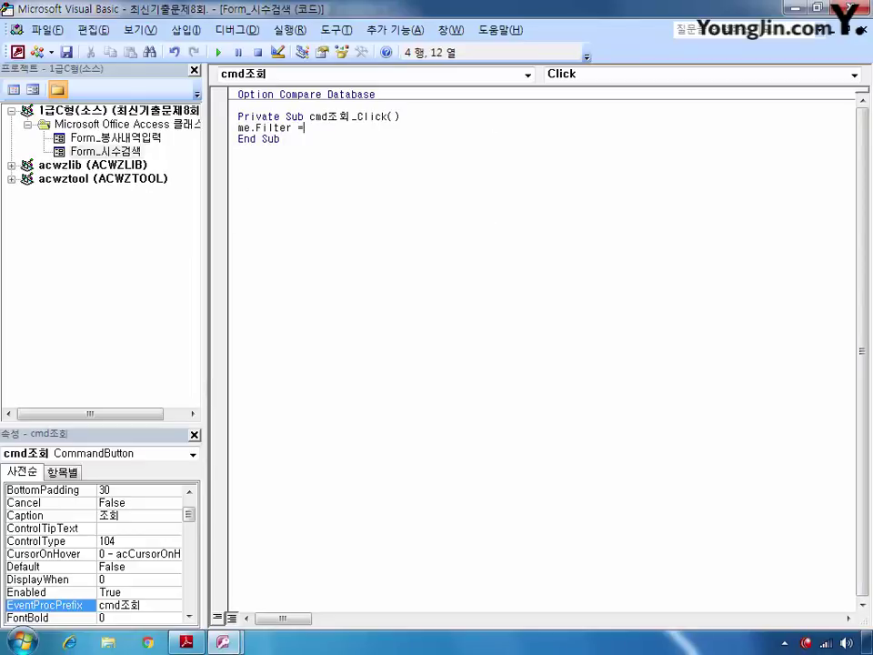
text( "학번 = '" & txt학번 )
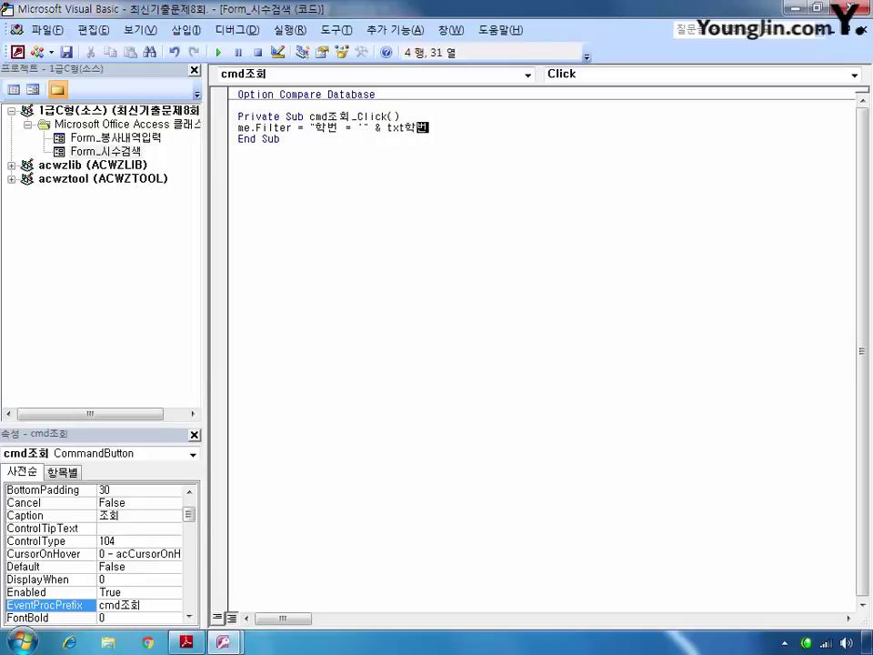
text(& "'")
key(Return)
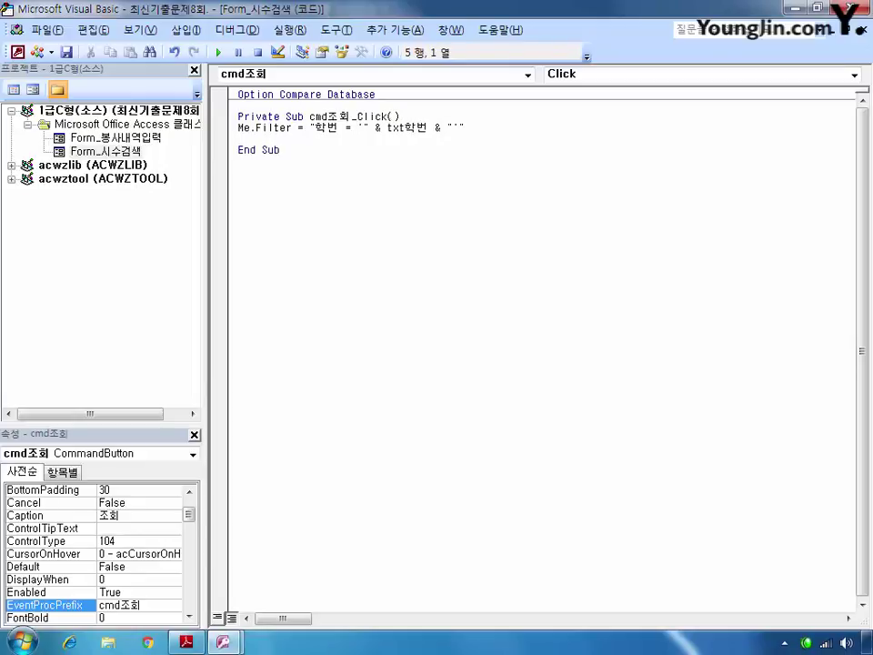
Add the line Me.FilterOn = True below the filter statement in the cmd조회_Click procedure
text(me.fi)
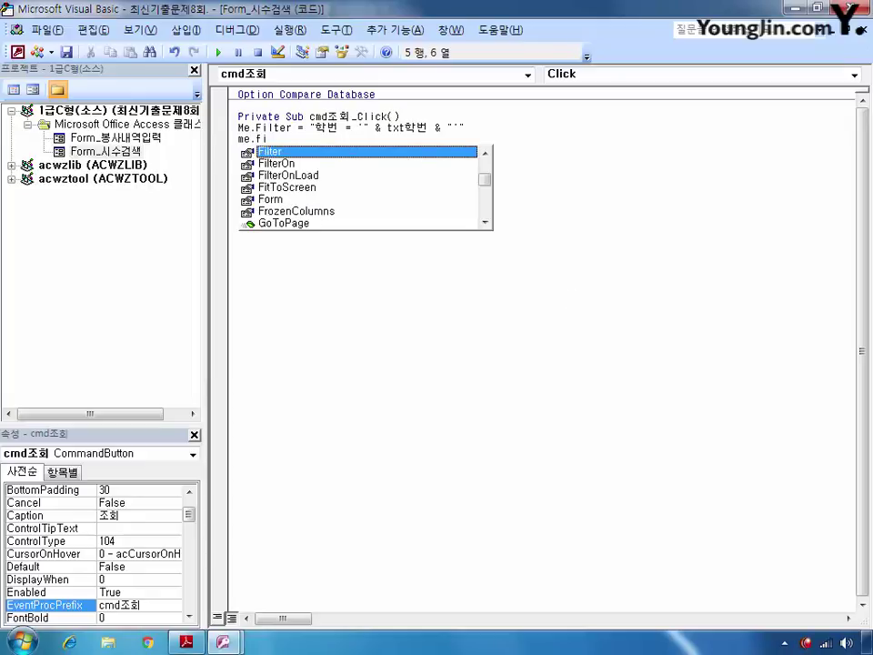
key(Down)
key(Tab)
text(=)
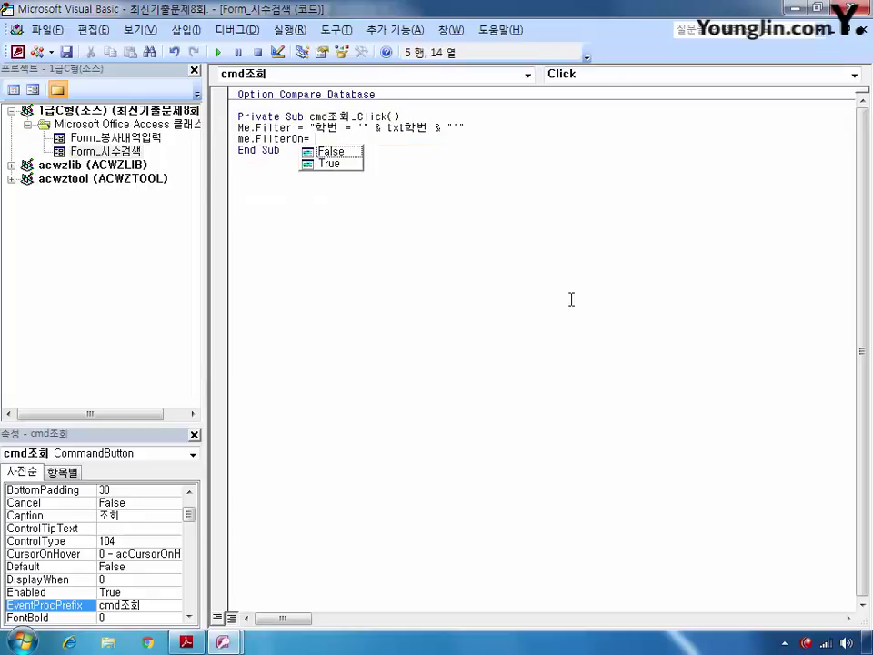
key(Down)
key(Tab)
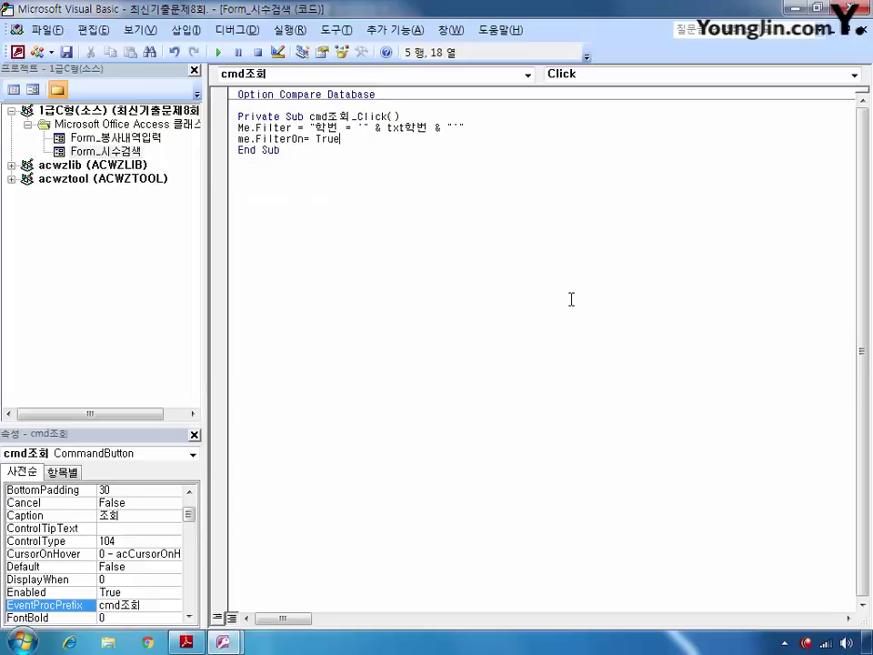
click(571, 300)
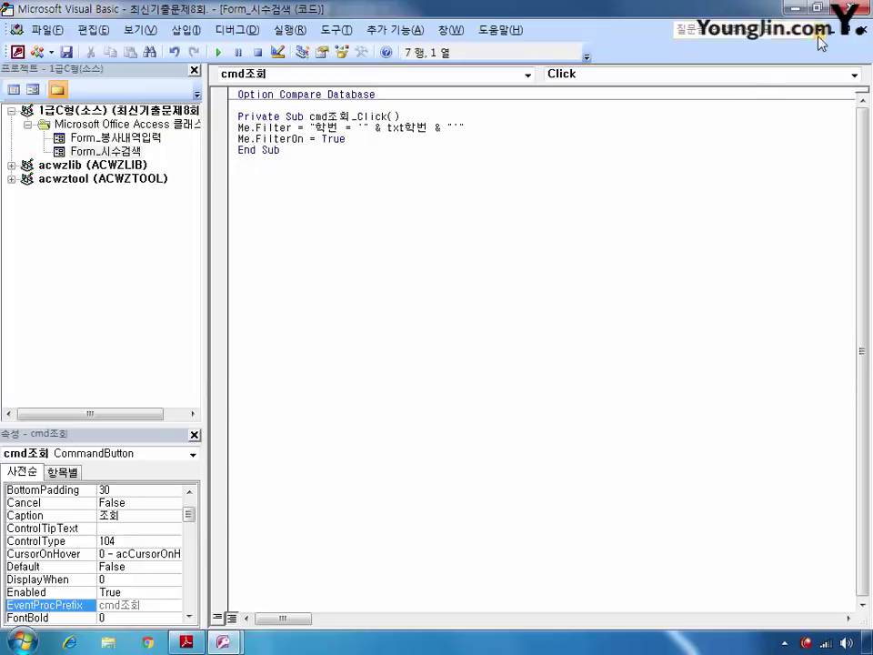
Close the code editor and the 시수검색 form, saving the form's design changes
click(851, 8)
double_click(446, 143)
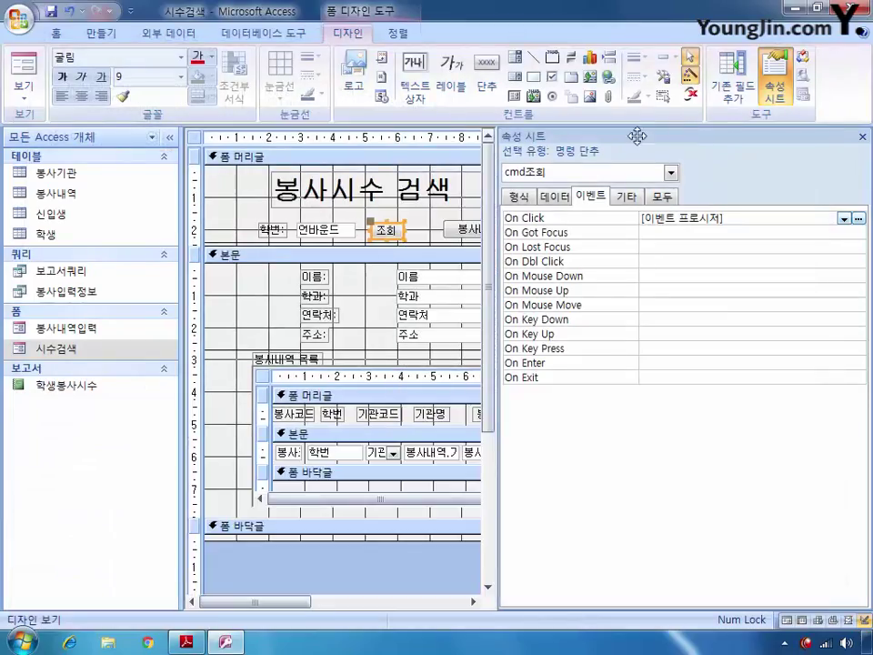
click(864, 39)
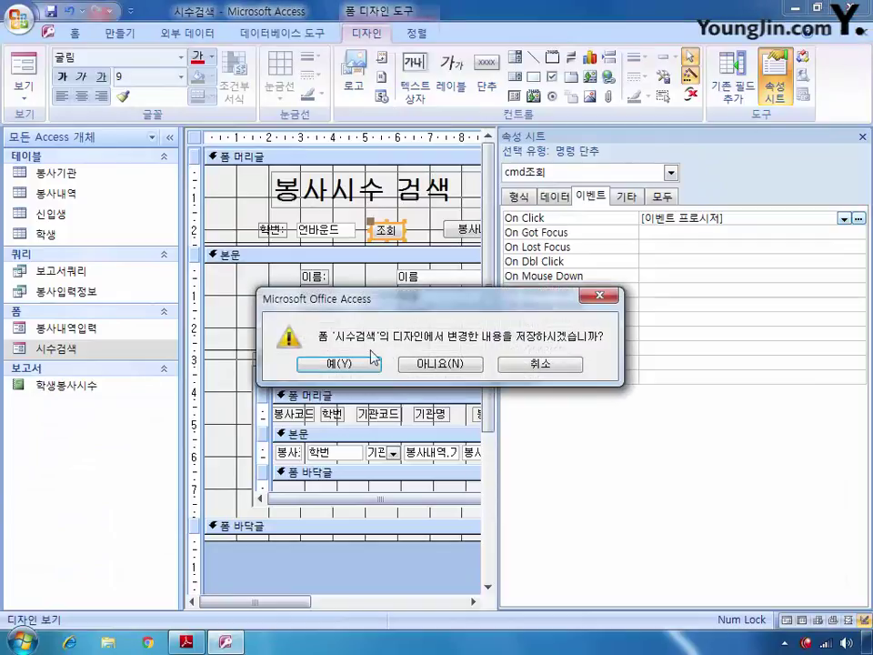
click(371, 360)
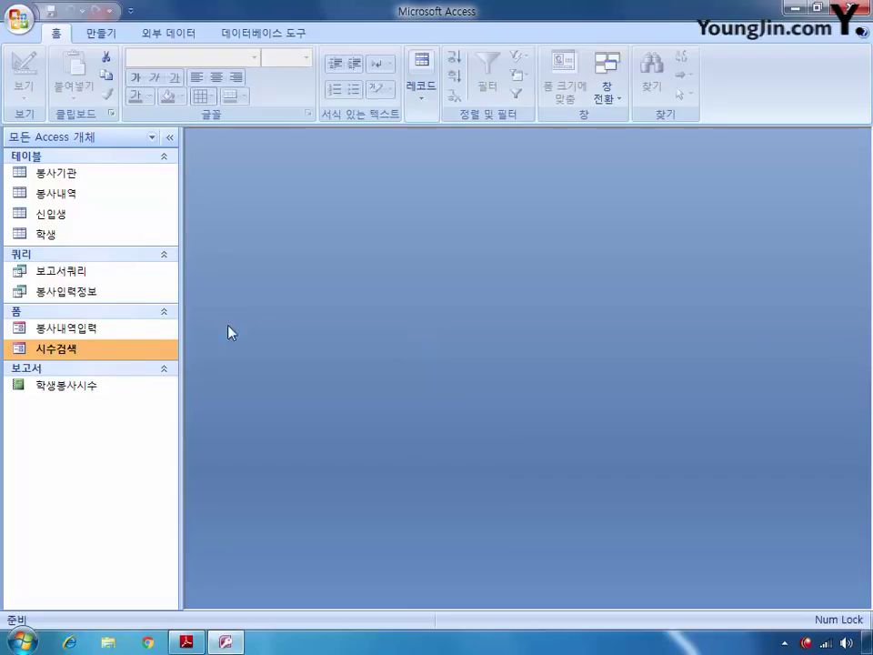
Reopen the 시수검색 form in Design View and start the macro builder for the cmd보고서 button's On Click event
right_click(70, 350)
click(125, 400)
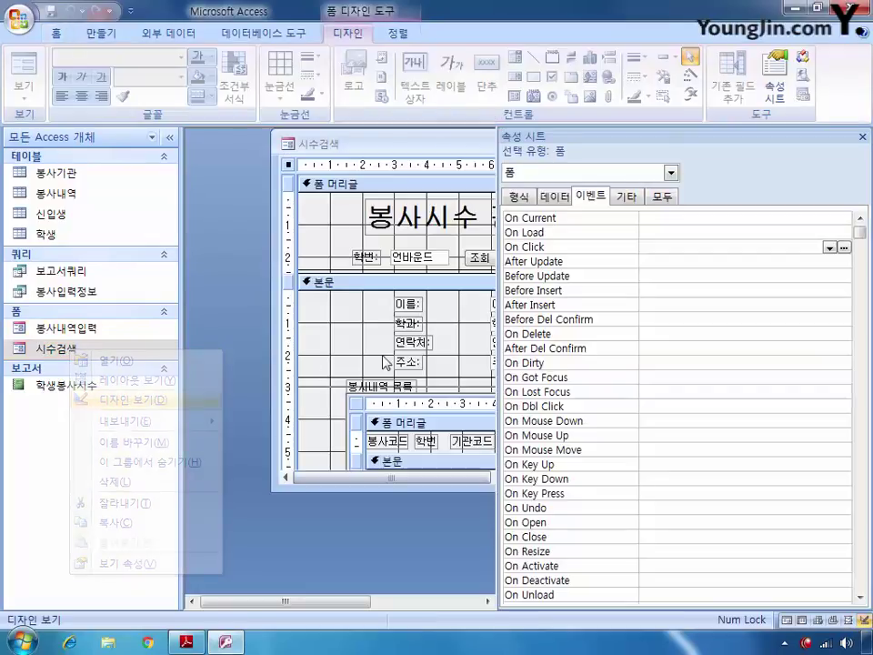
click(670, 173)
drag(675, 232, 674, 196)
click(583, 192)
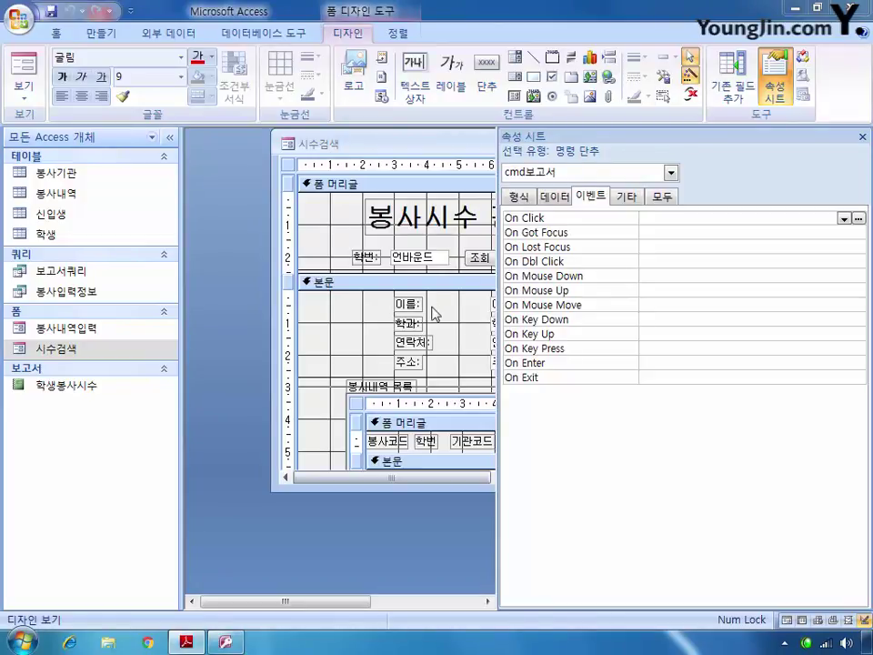
click(857, 219)
click(417, 353)
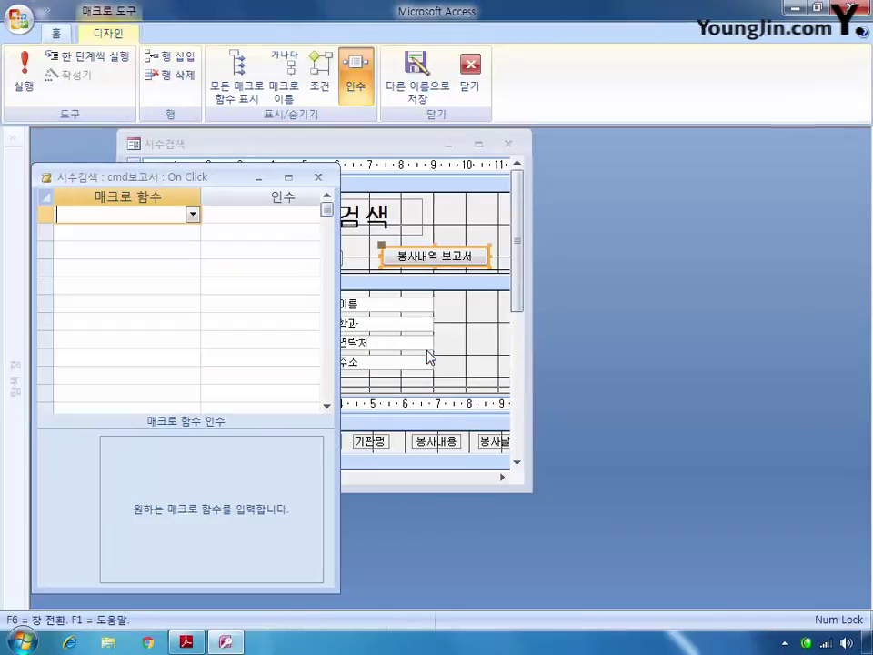
Widen the macro window and add an OpenReport action in the first row
drag(337, 275, 464, 283)
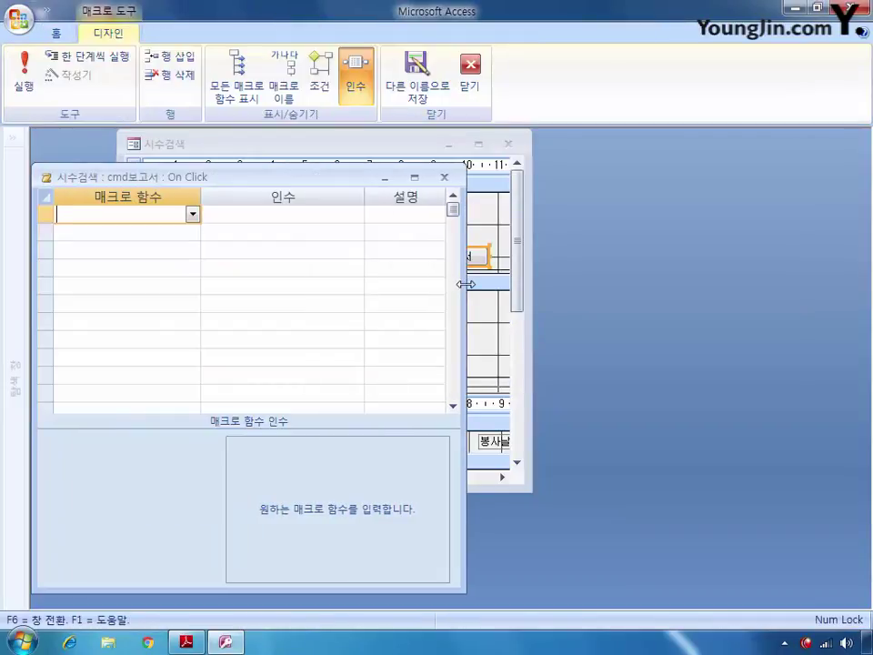
click(193, 213)
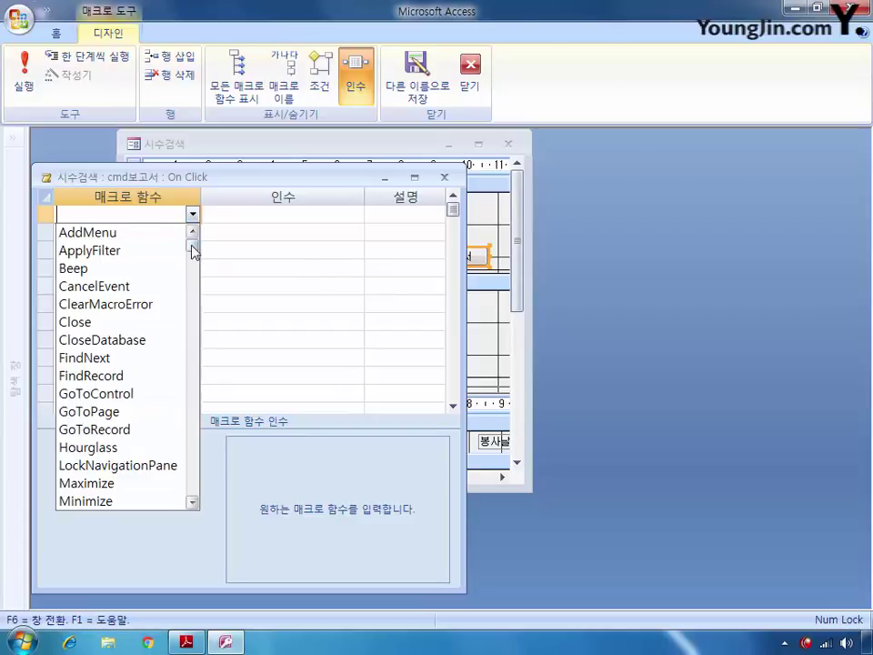
drag(193, 245, 189, 363)
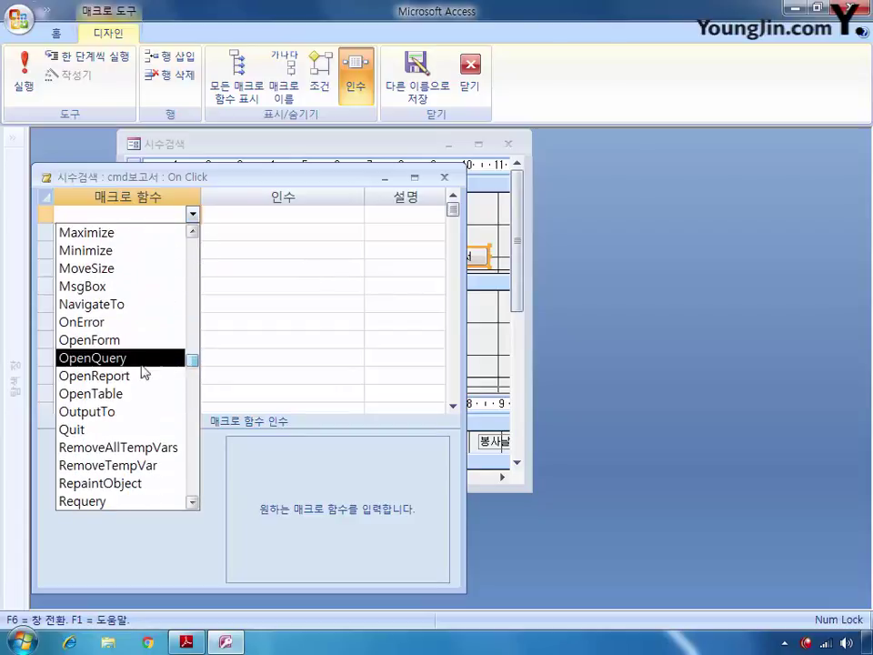
click(143, 374)
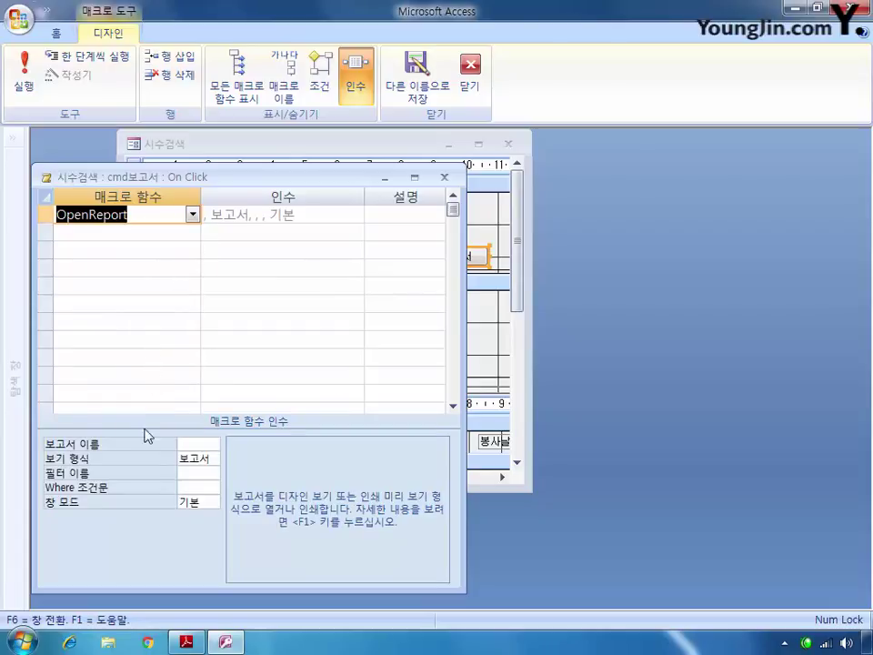
Set the report name of the OpenReport action to 학생봉사시수
drag(465, 401, 594, 402)
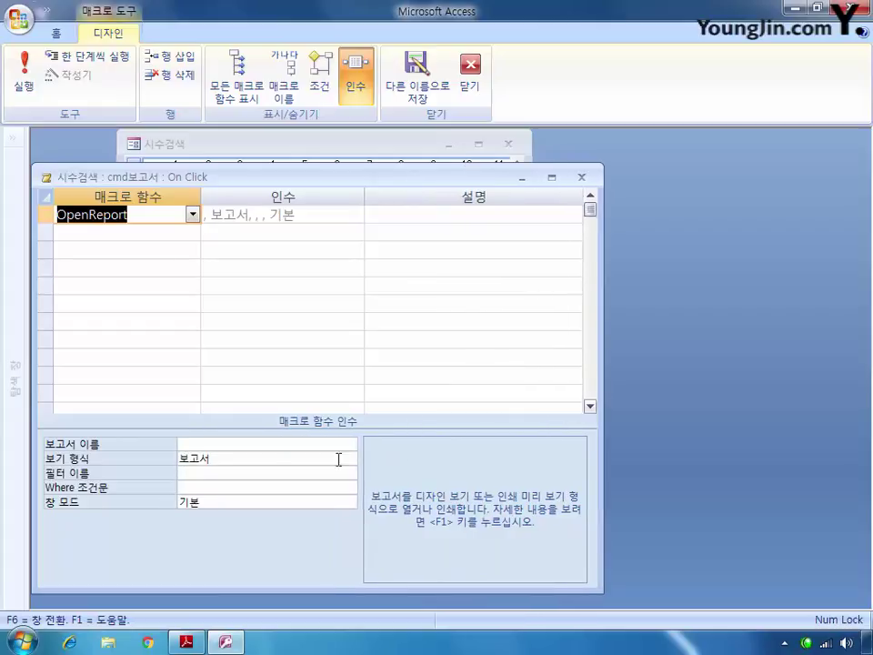
click(339, 446)
click(350, 444)
click(320, 459)
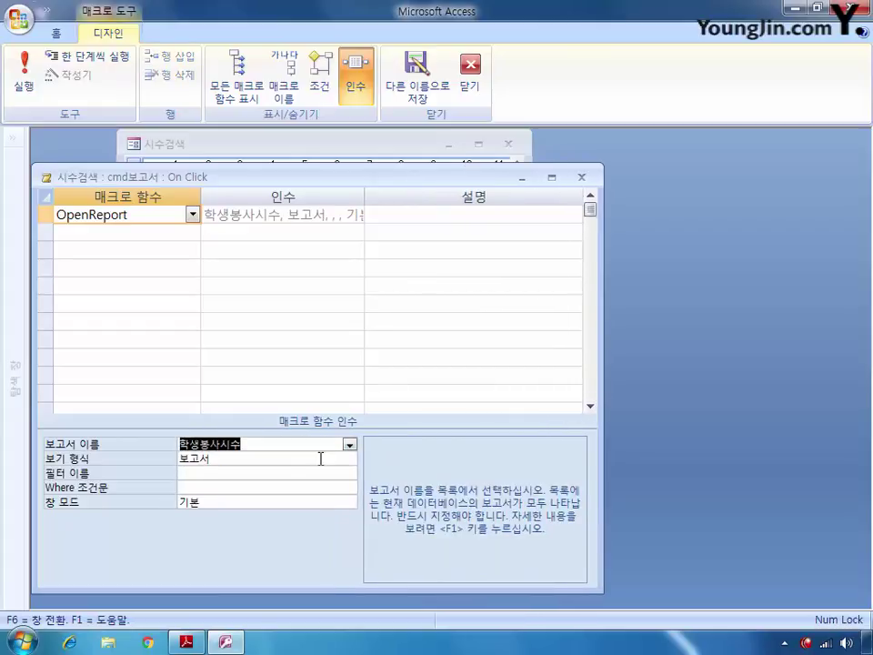
Enter [학번]= as the Where condition and insert the 시수검색 form's txt학번 control with the expression builder
click(226, 489)
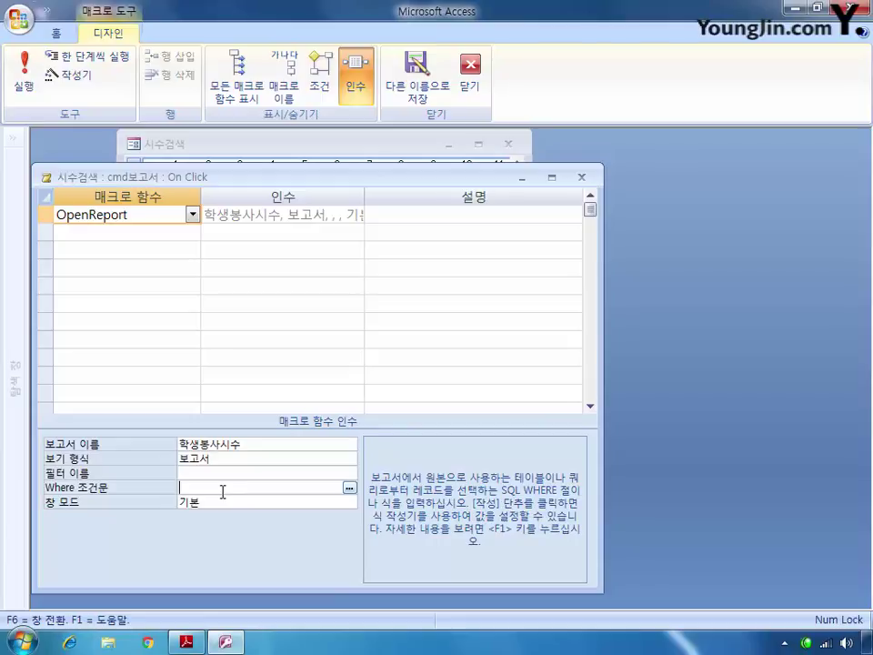
text([학번]=)
click(349, 487)
double_click(265, 261)
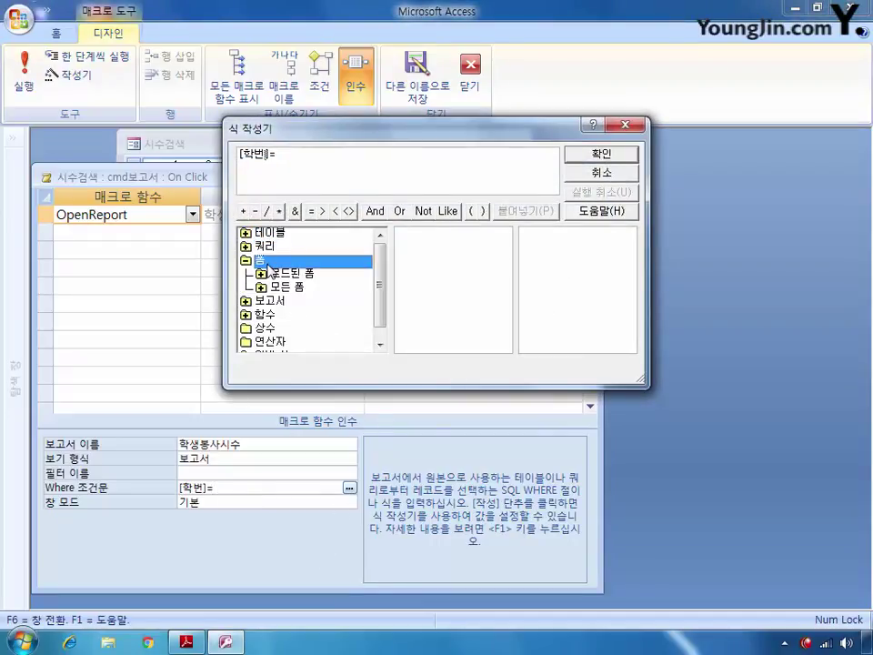
double_click(284, 286)
click(311, 316)
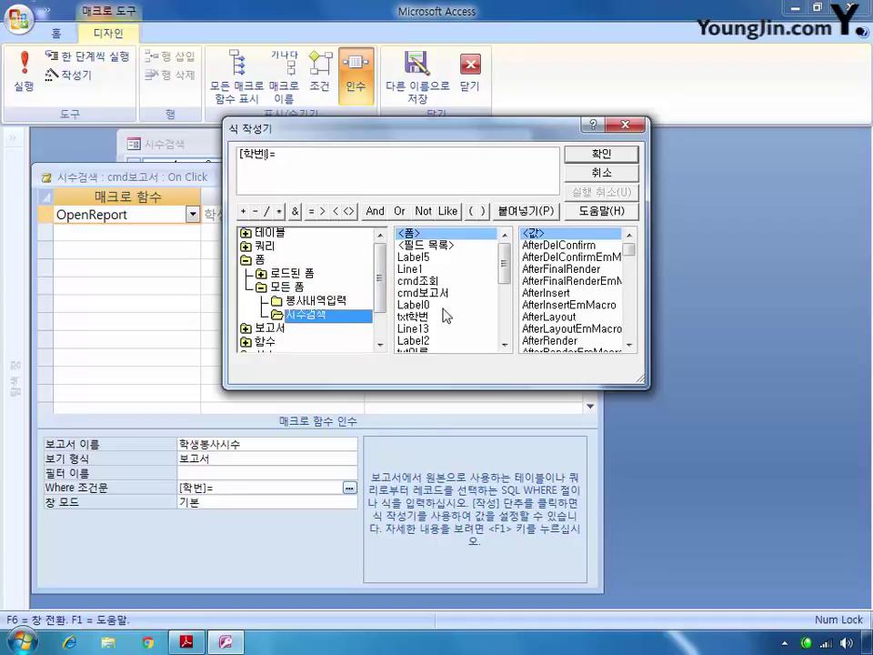
double_click(414, 316)
click(601, 154)
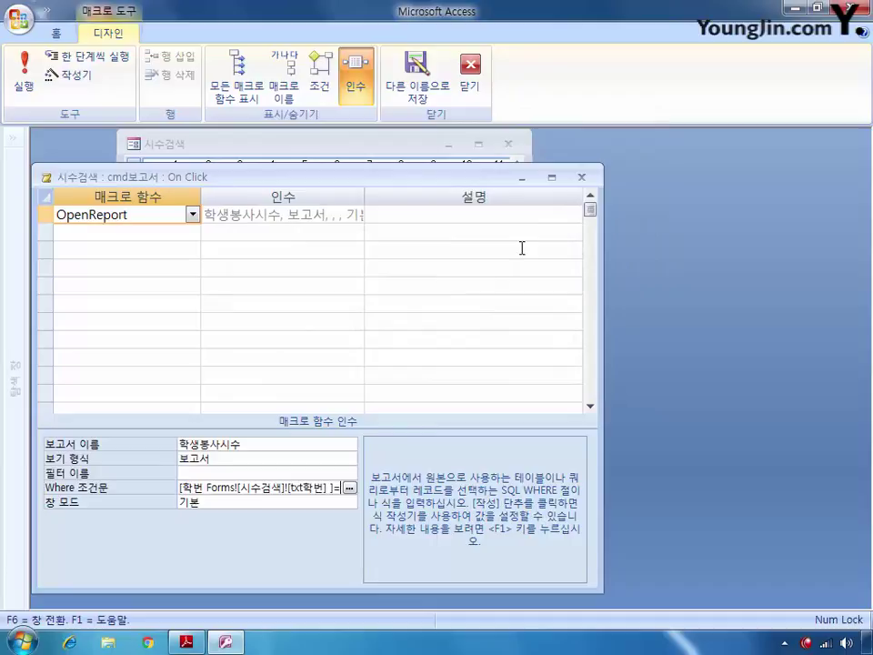
Try to save the macro under the name 봉사보고서
click(583, 180)
click(601, 297)
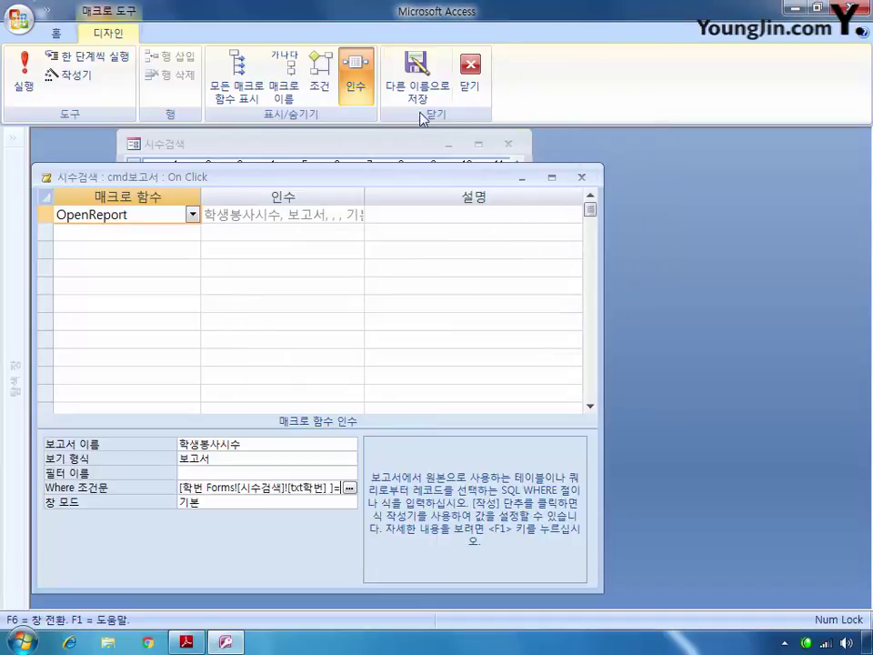
click(419, 105)
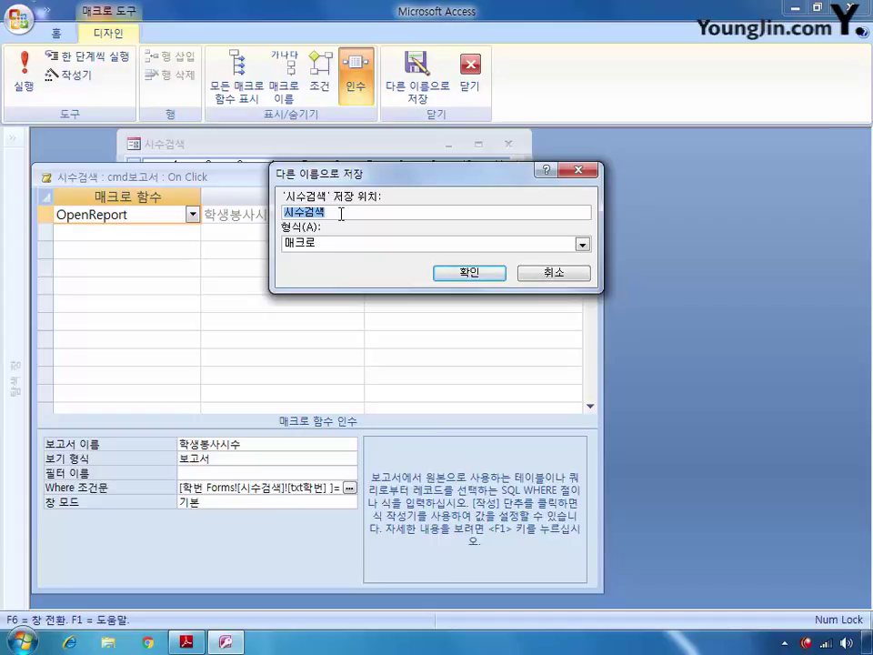
text(봉사보고서)
key(Return)
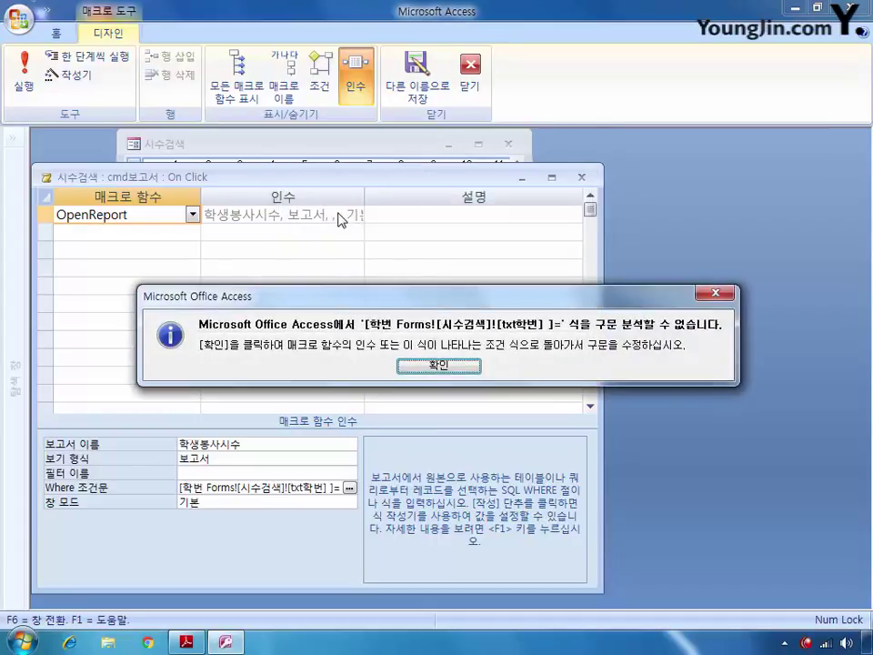
click(451, 367)
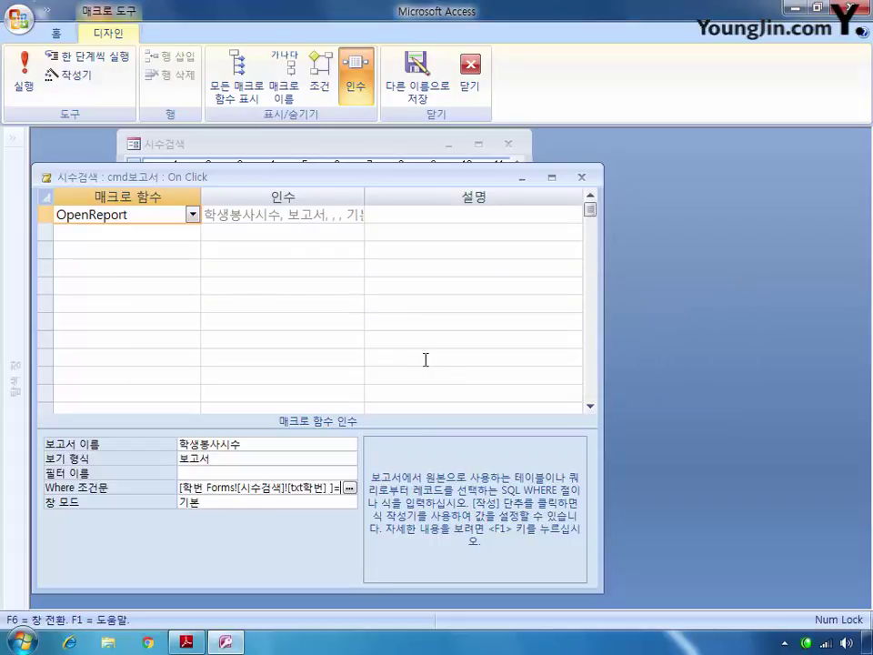
Correct the Where condition to [학번]= Forms![시수검색]![txt학번] in the expression builder
click(350, 489)
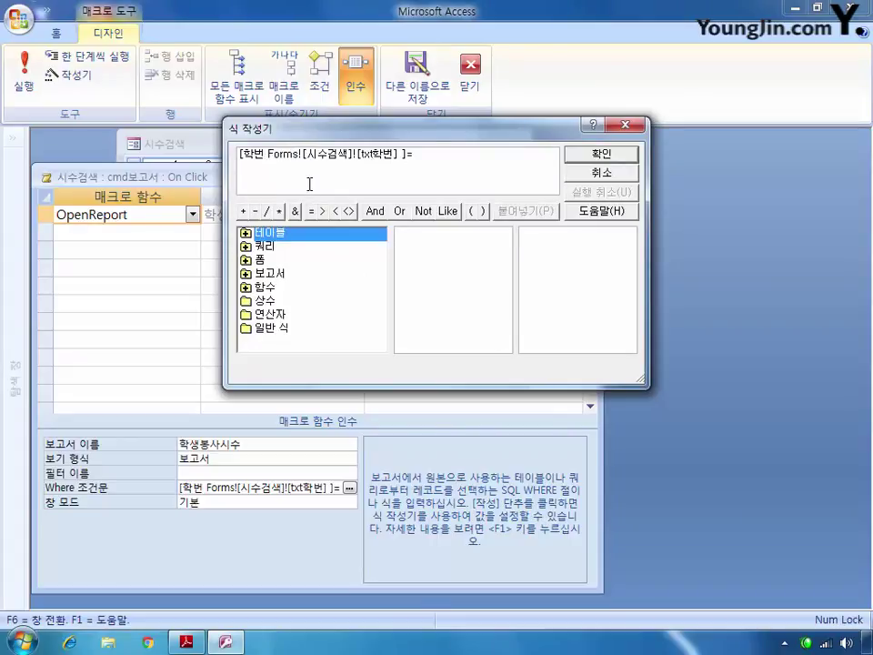
text(]=)
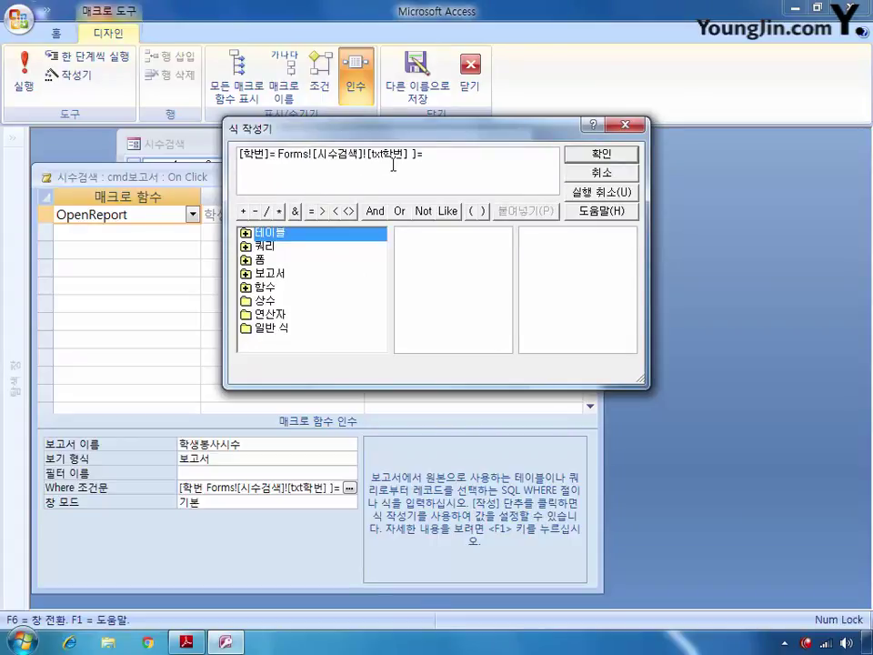
drag(408, 152, 447, 153)
key(Delete)
key(Return)
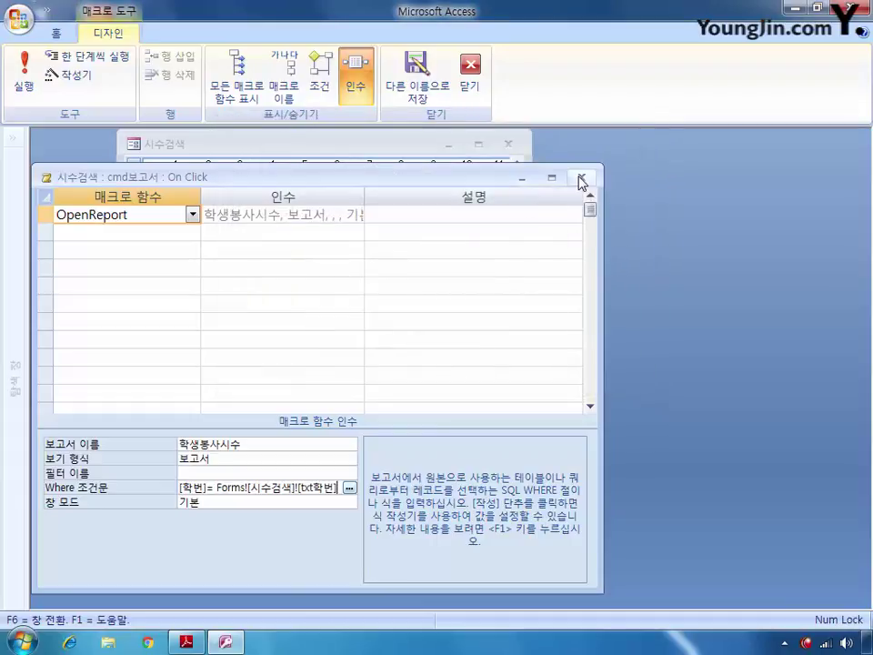
Save the macro as 봉사보고서열기 and close it, updating the cmd보고서 button's On Click property
click(417, 77)
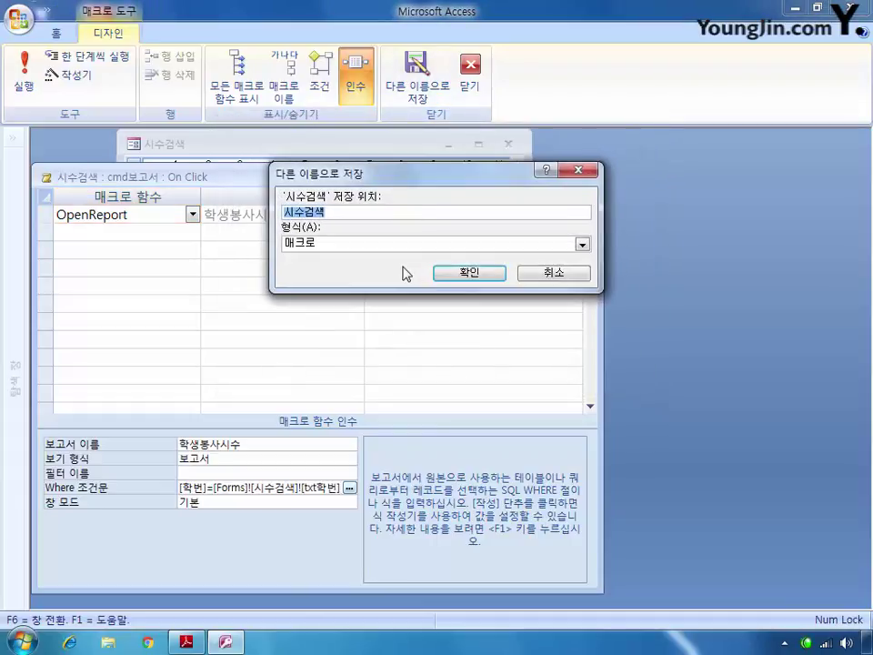
text(봉사보고서열기)
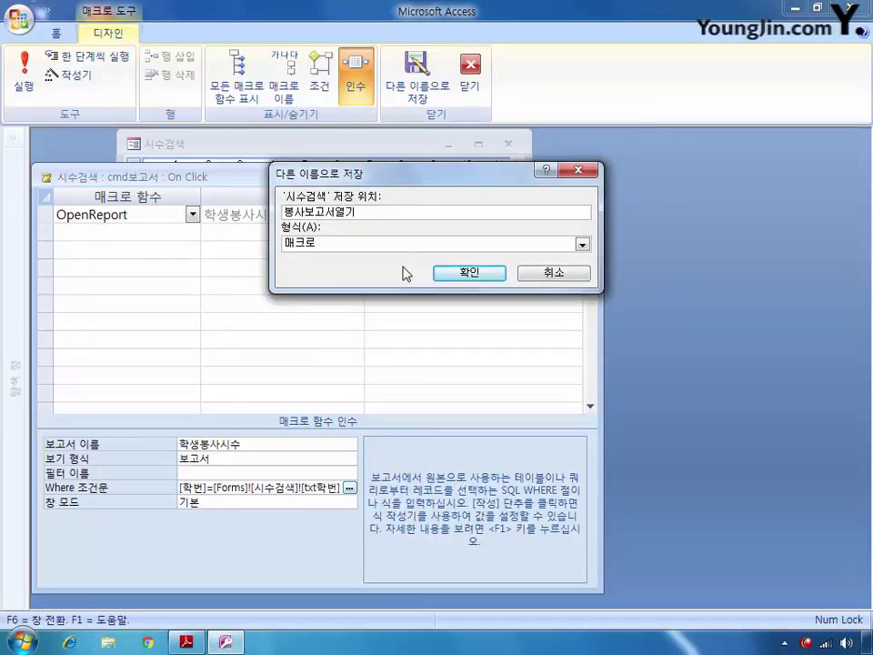
key(Return)
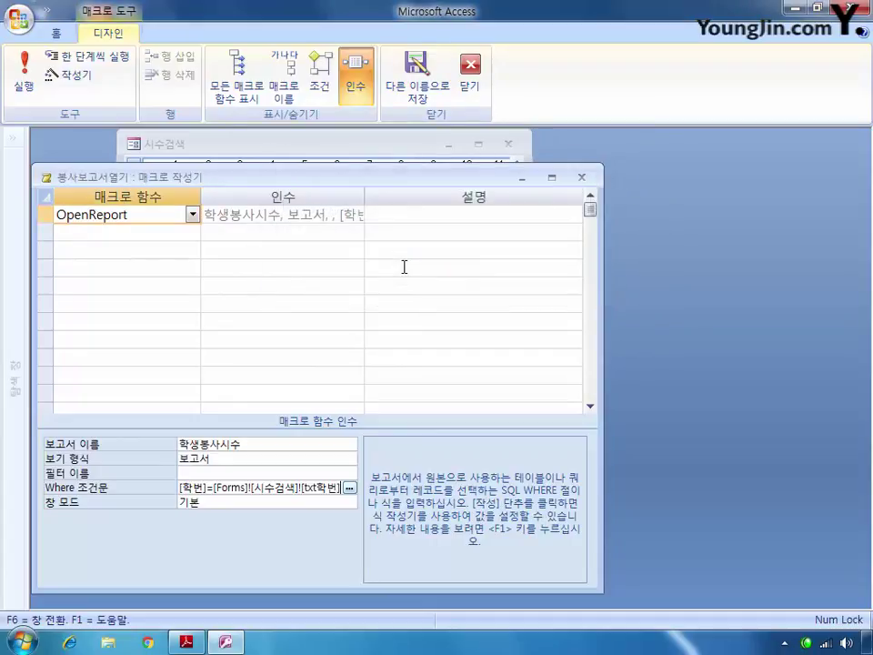
click(582, 177)
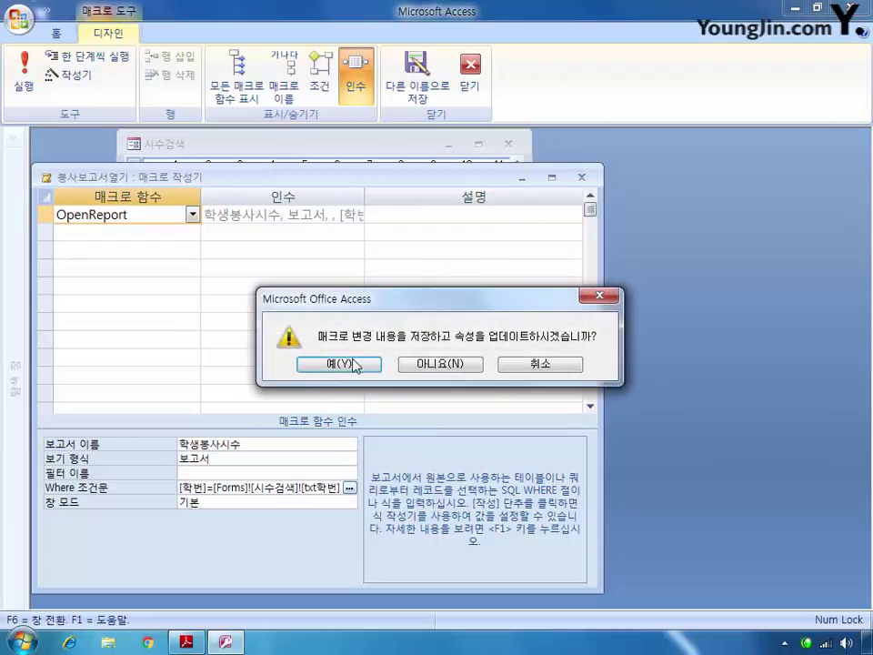
click(339, 362)
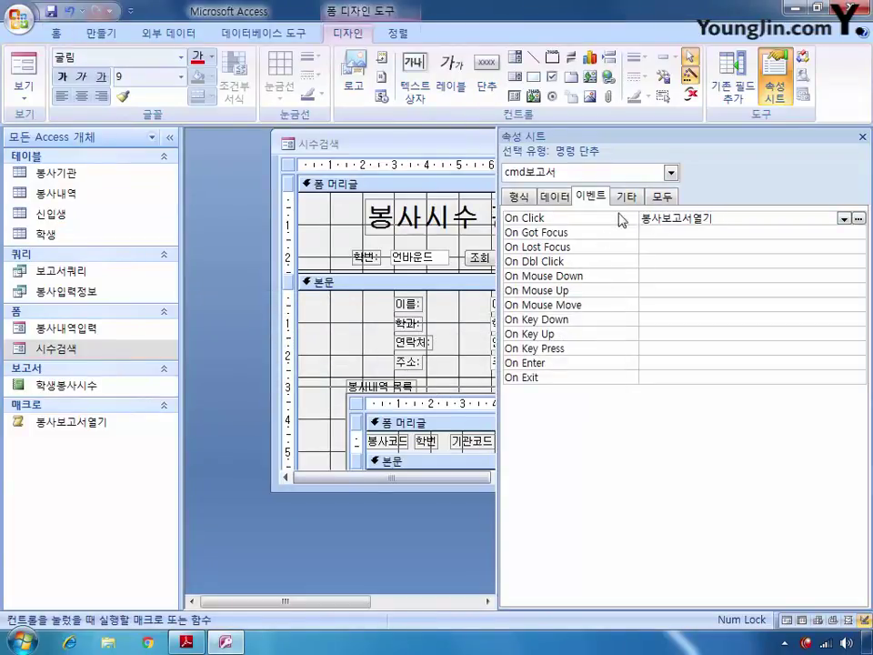
Close the 시수검색 form and save its design changes
double_click(437, 145)
click(611, 225)
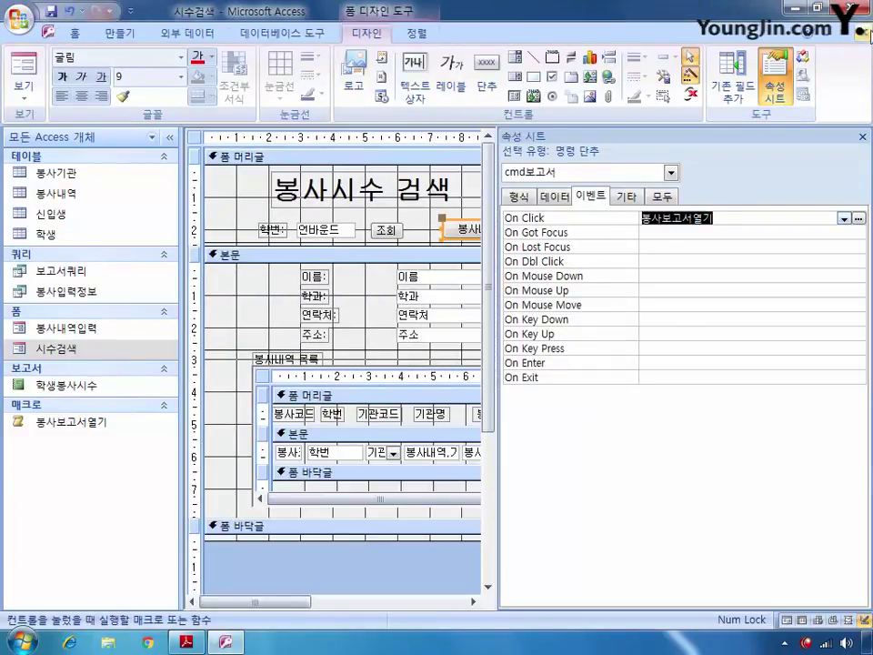
click(864, 34)
click(331, 365)
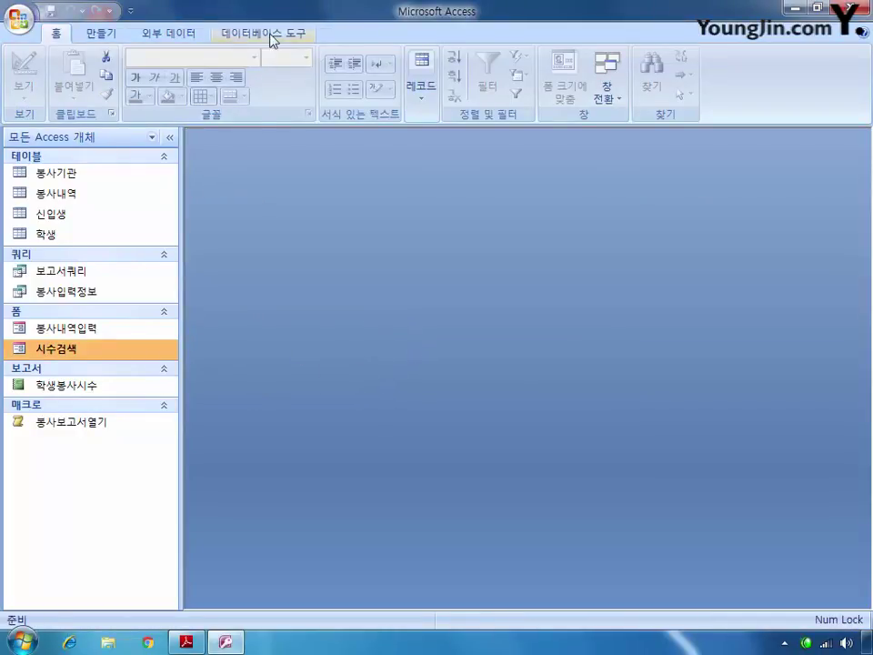
Create a new query in design view with the 봉사내역 and 학생 tables, and hide the property sheet
click(104, 33)
click(745, 80)
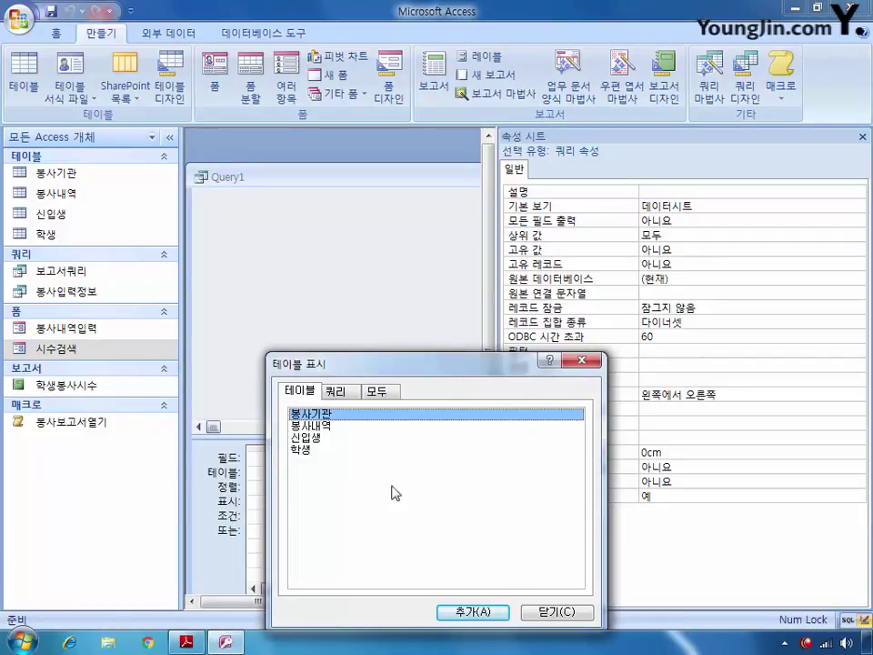
click(326, 426)
double_click(328, 428)
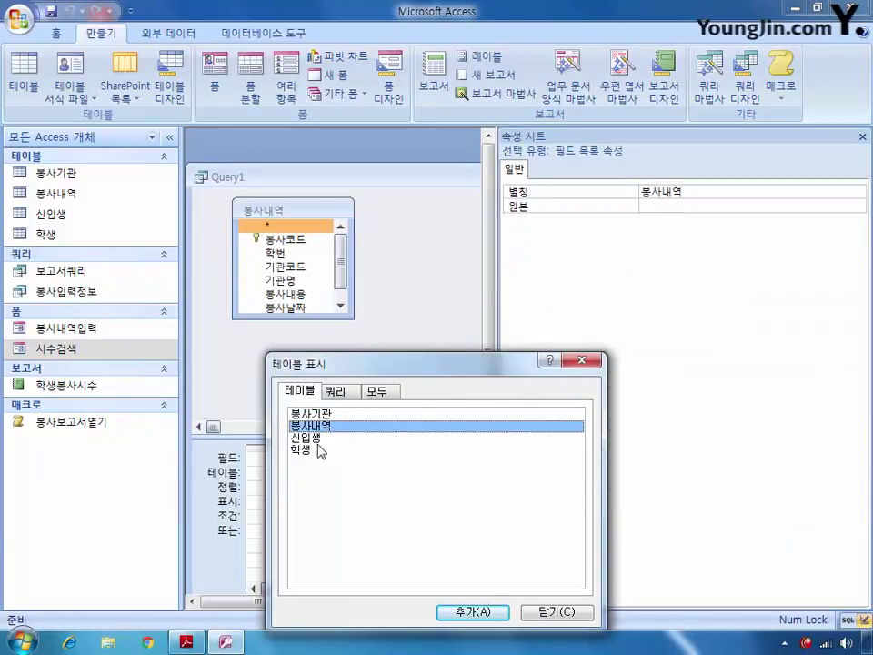
double_click(308, 451)
click(556, 612)
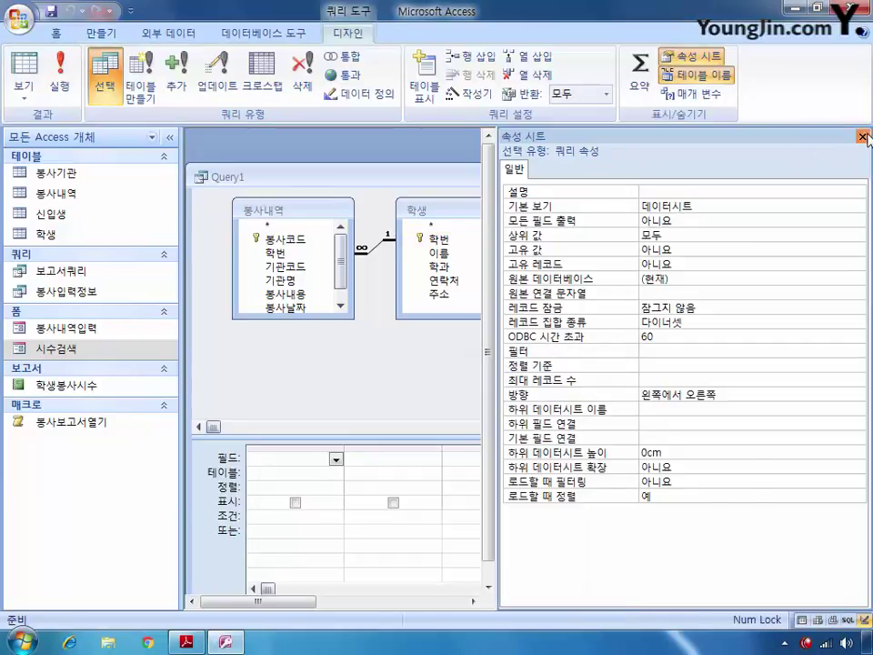
click(693, 55)
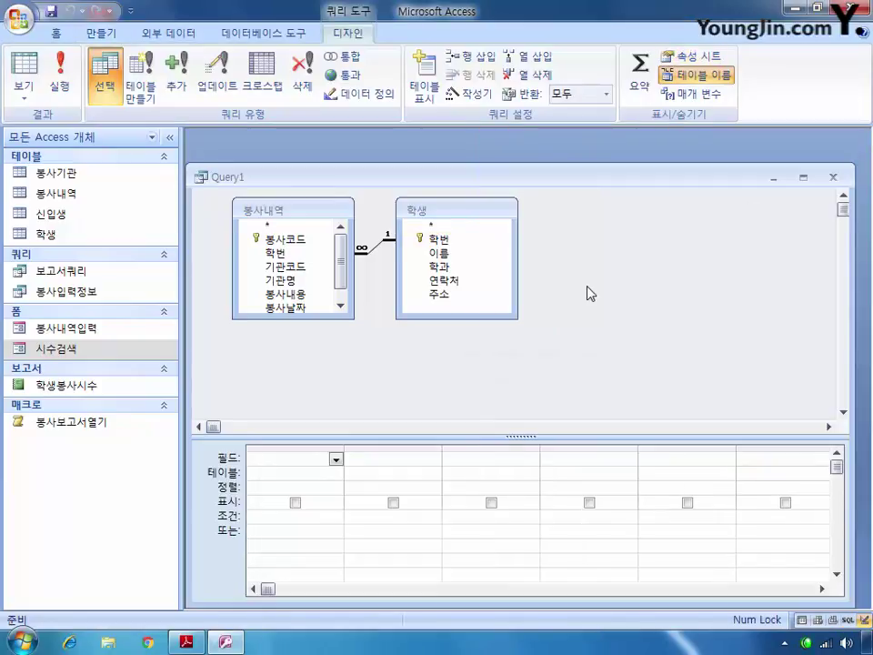
Add 이름, 학과 and 주소 from 학생 and 시수 from 봉사내역 to the query grid
double_click(441, 254)
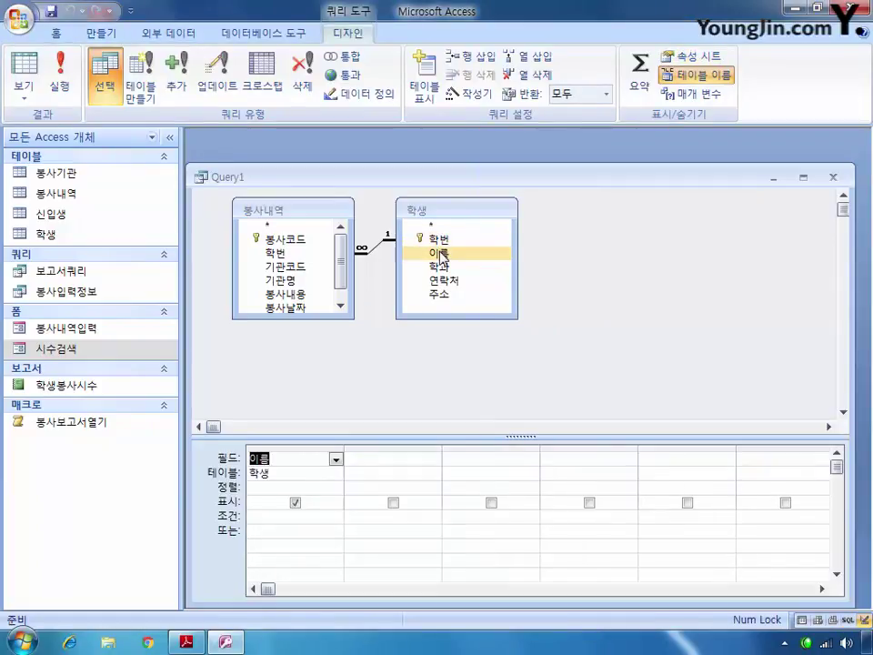
double_click(444, 267)
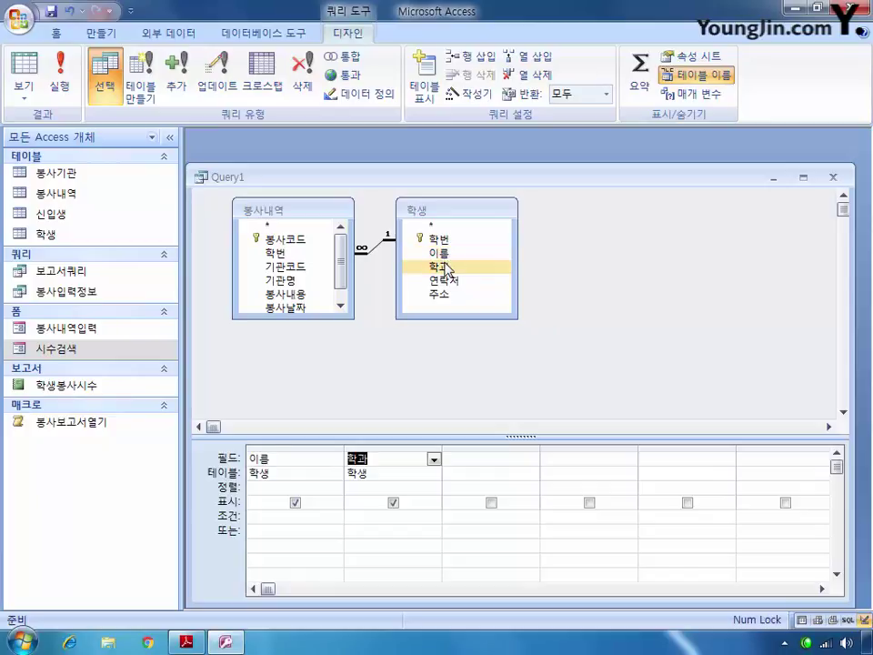
double_click(440, 296)
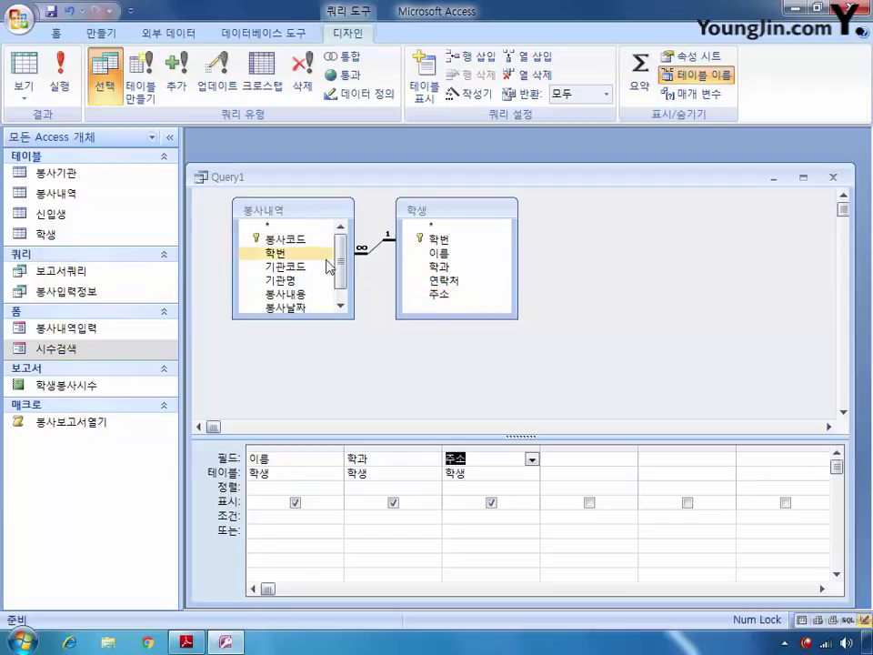
drag(338, 272, 343, 286)
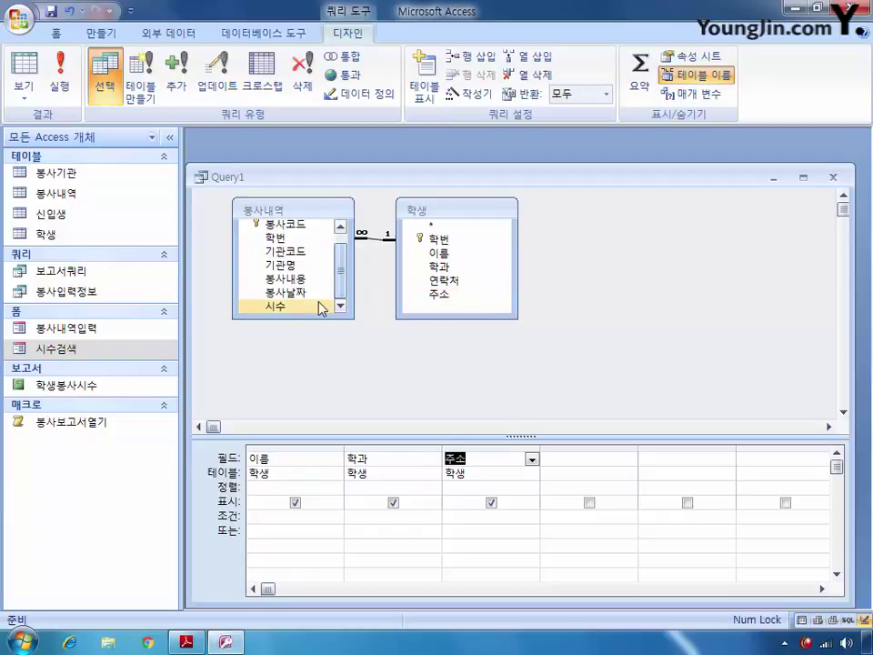
double_click(322, 305)
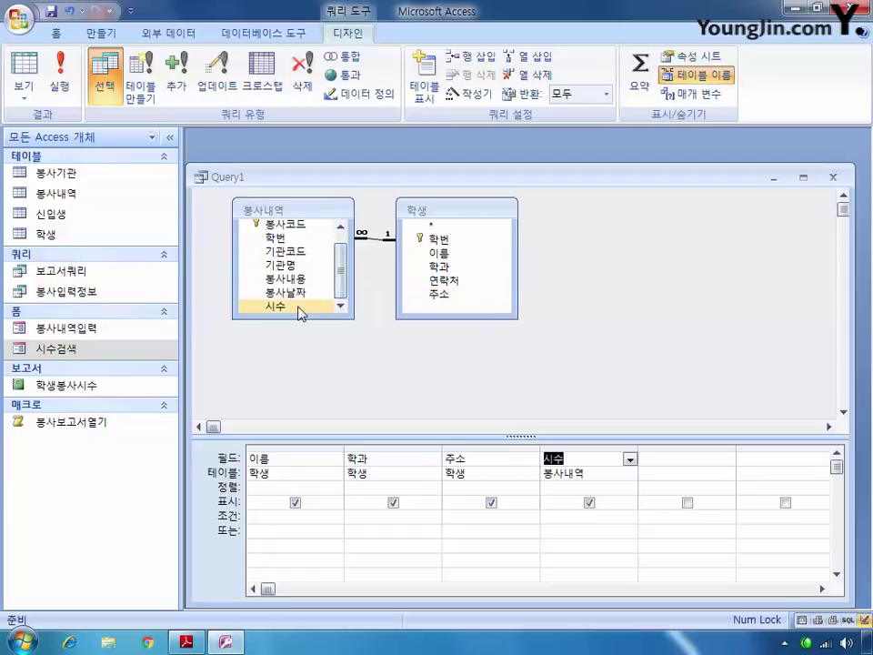
Turn on totals for the query, summarize 시수 with 합계 and give that column the alias 시수의합계
click(641, 73)
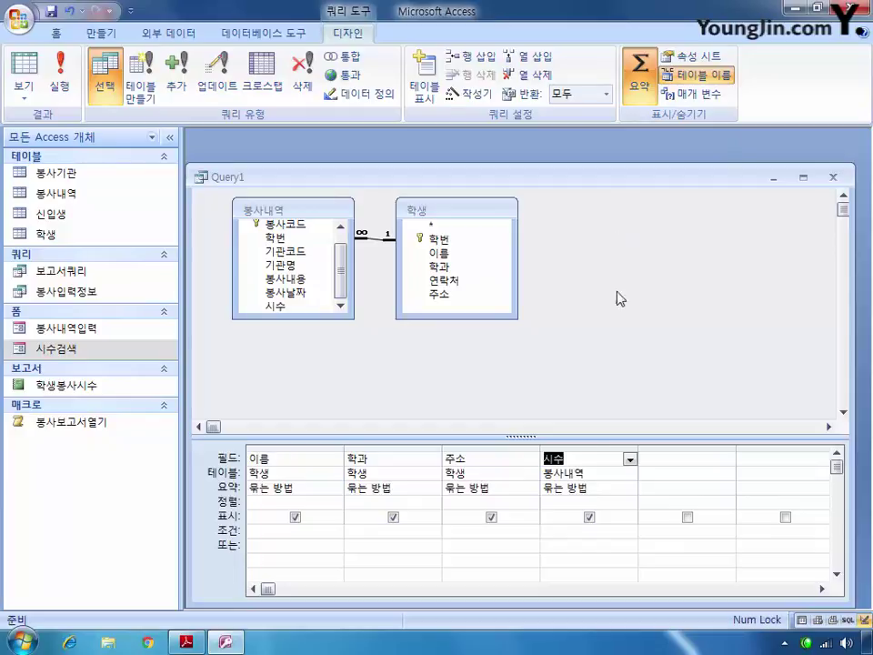
click(570, 485)
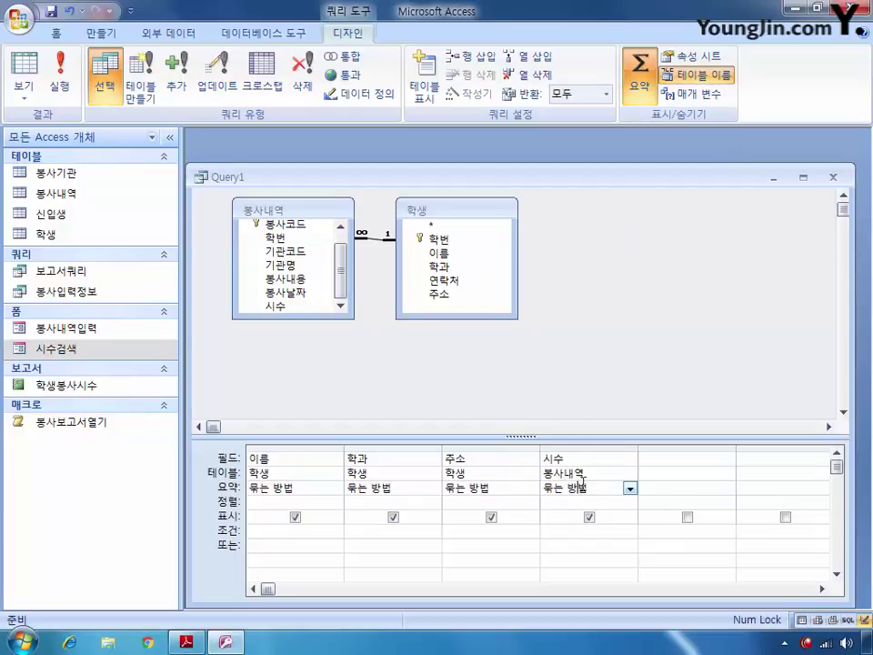
click(630, 488)
click(594, 336)
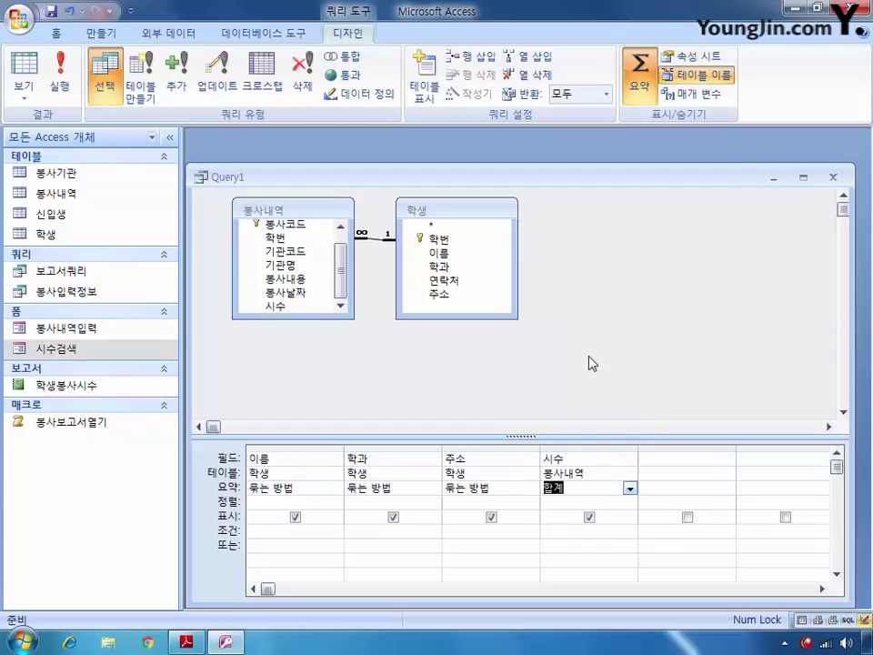
click(548, 458)
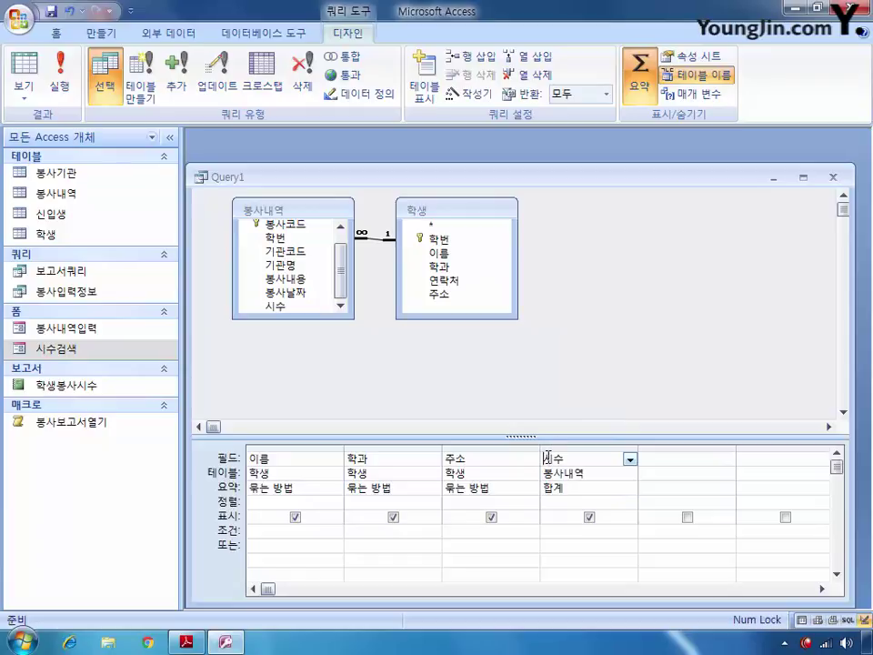
text(시수의합계:시수)
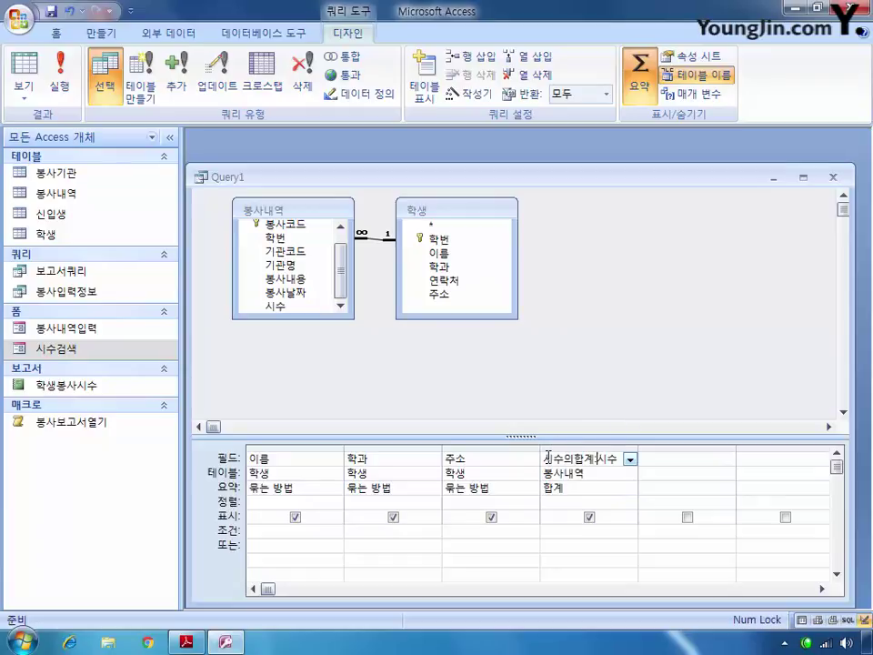
Enter the criteria "컴퓨터학과" for 학과 and like "인천*" for 주소
click(449, 534)
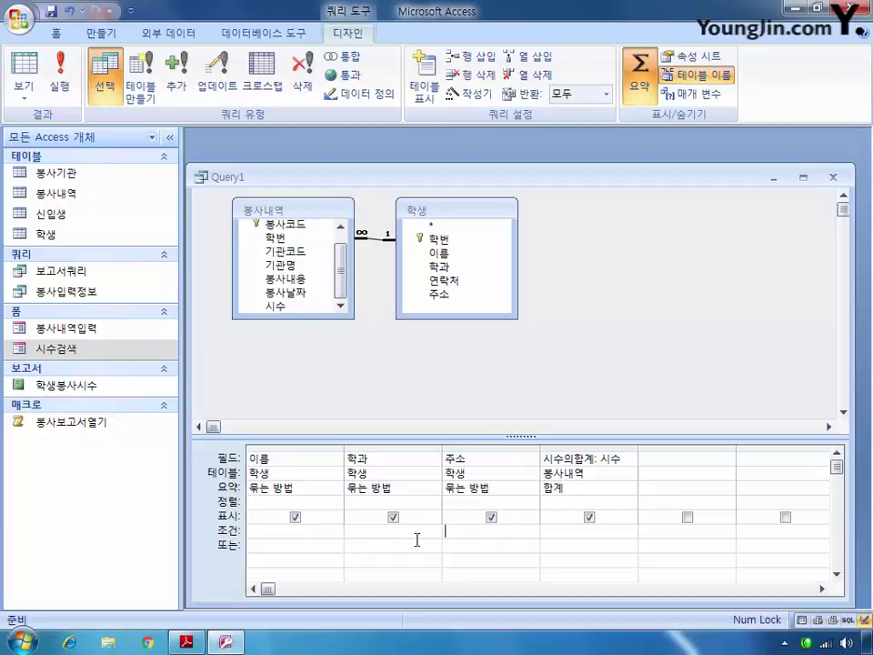
click(355, 535)
text("컴퓨터학과")
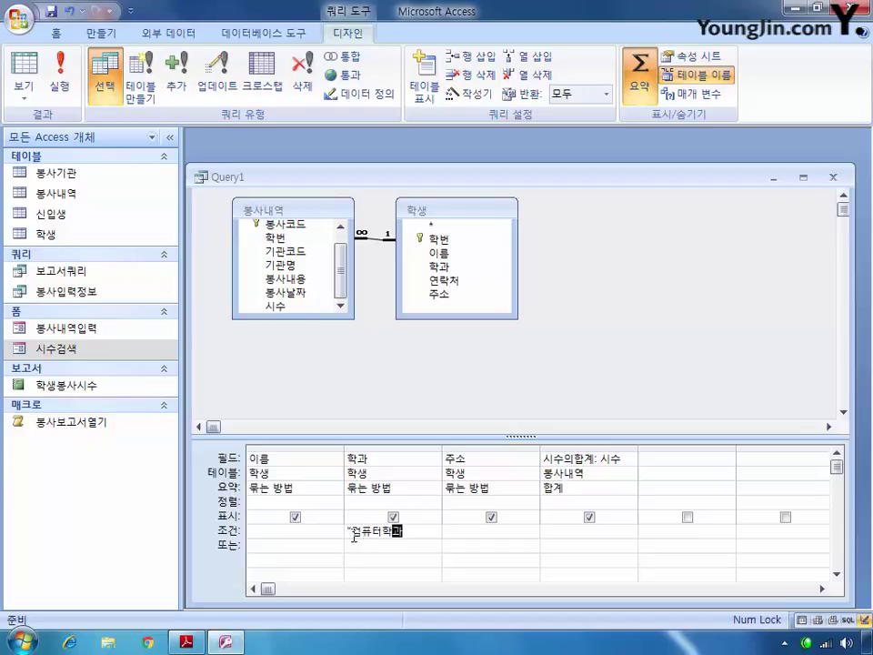
click(492, 536)
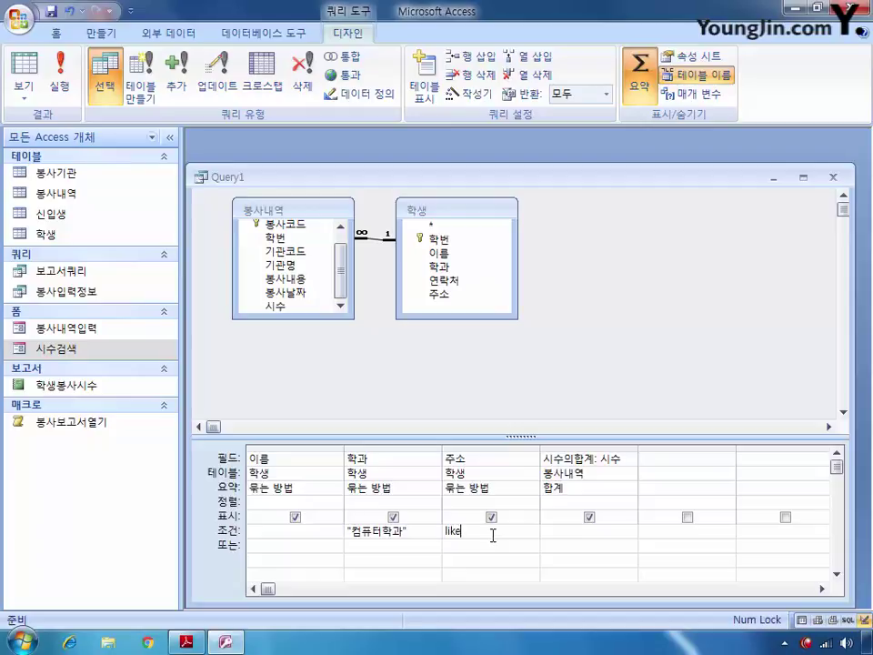
text(like "인전)
text(*")
Close the query and save it as 봉사선택쿼리
click(832, 177)
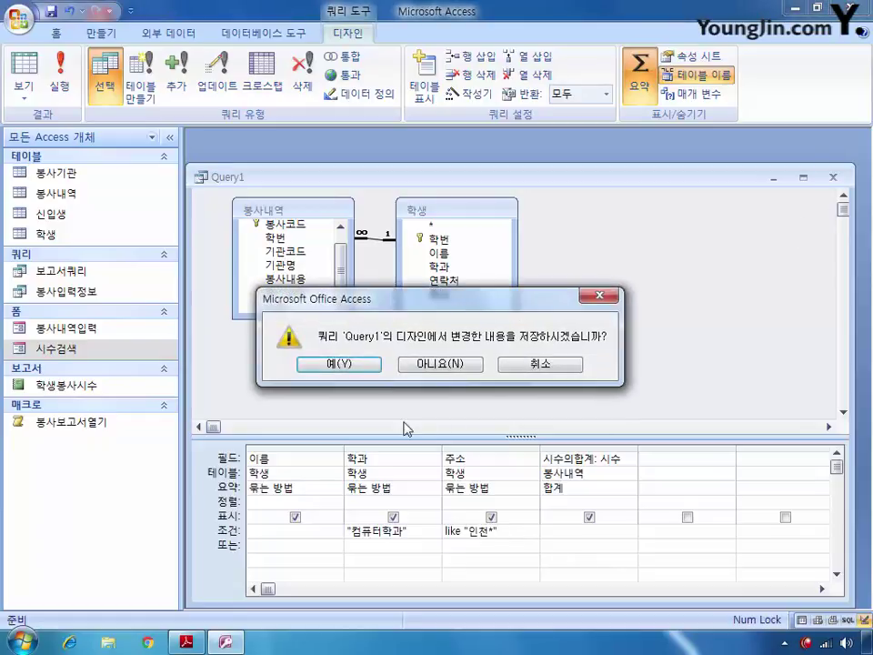
click(351, 365)
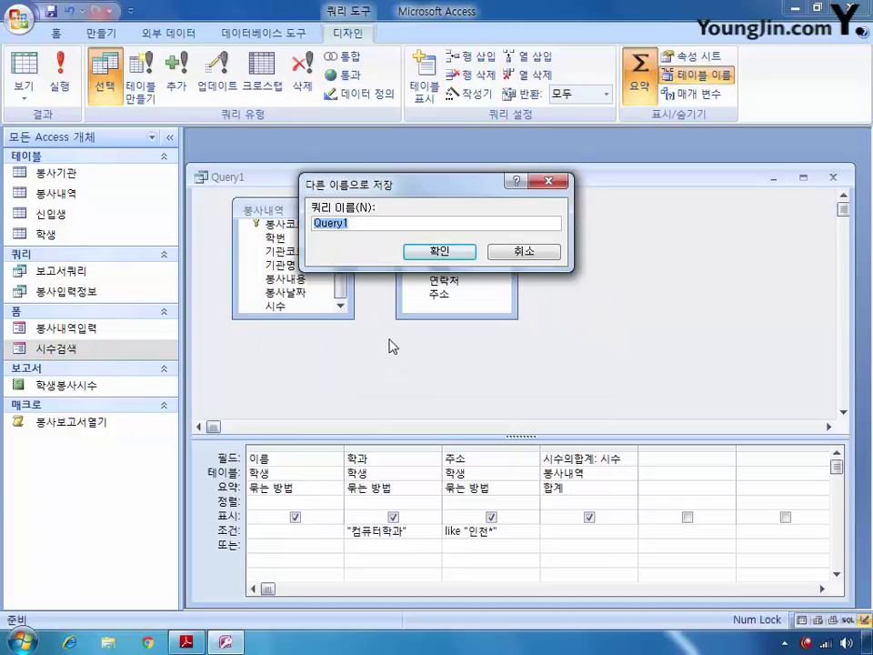
text(봉사)
text(선택쿼리)
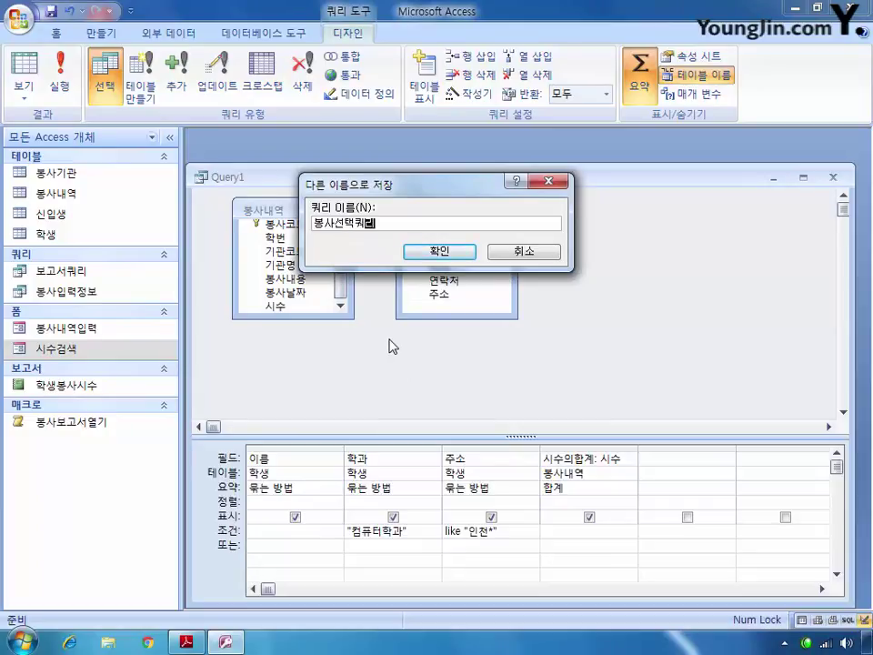
key(Return)
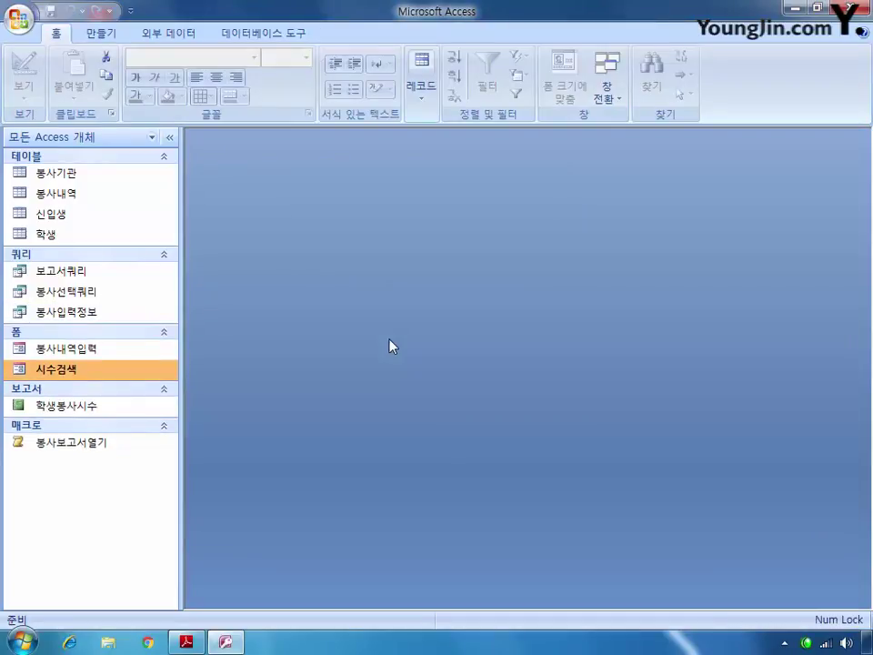
Create another query in design view containing only the 봉사내역 table
click(97, 34)
click(745, 77)
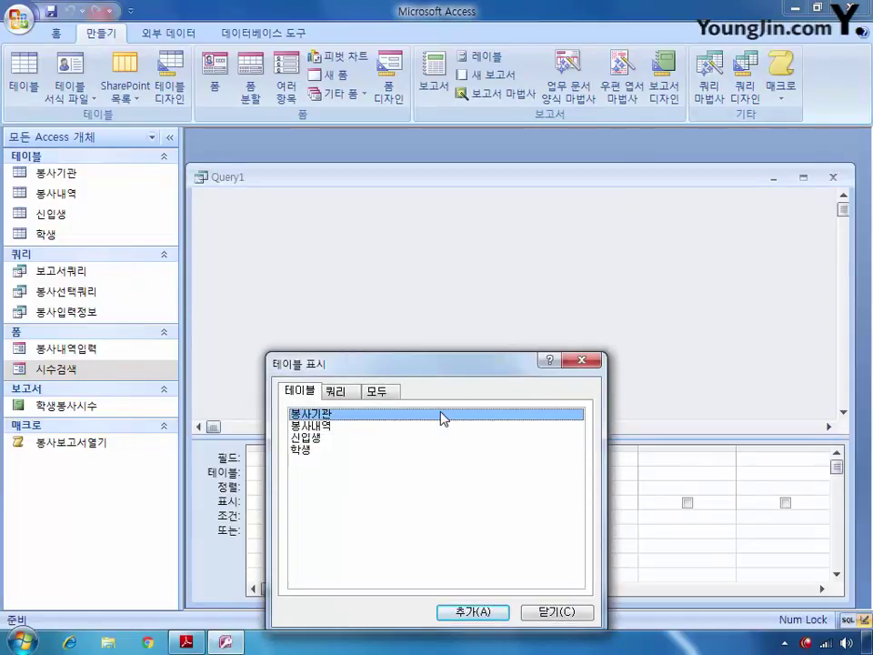
click(330, 425)
click(464, 611)
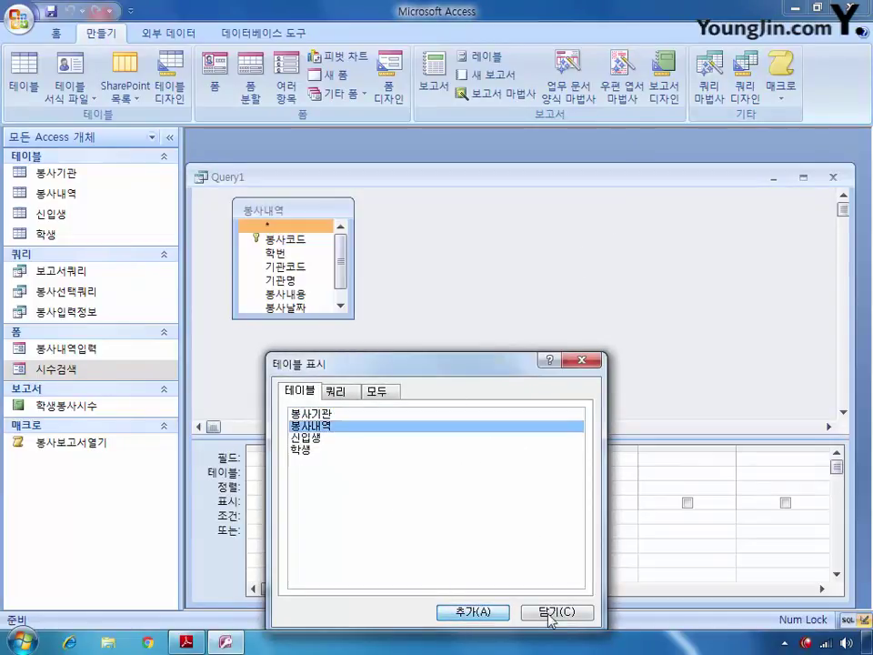
click(528, 612)
Change the new query's type to a crosstab query
right_click(462, 273)
key(Escape)
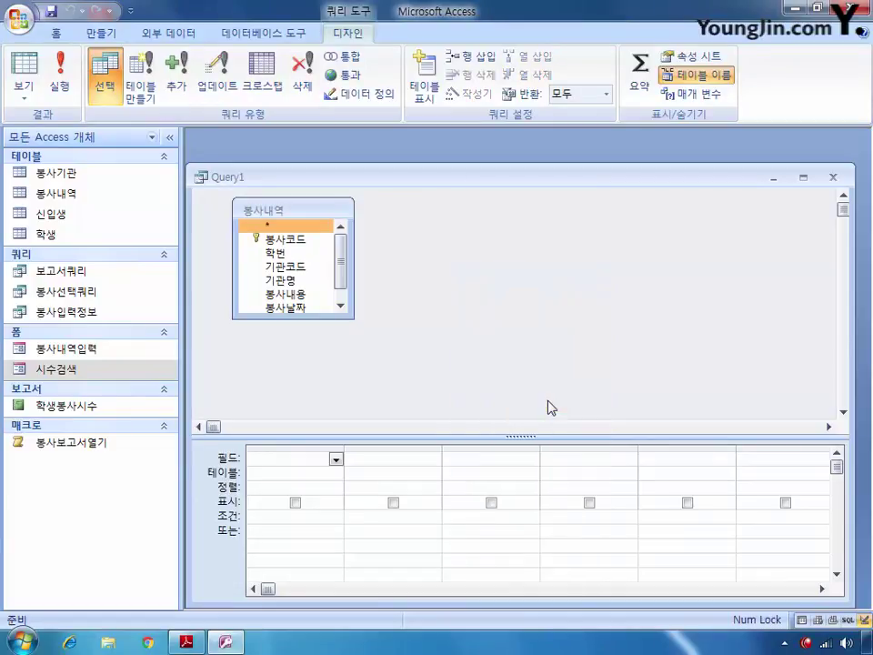
right_click(479, 286)
mouse_move(607, 418)
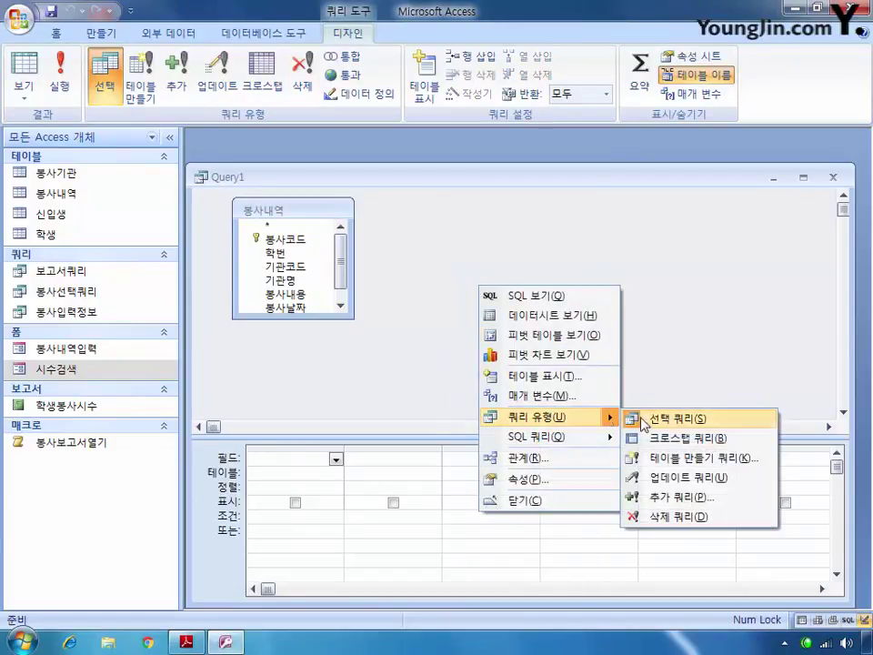
click(675, 438)
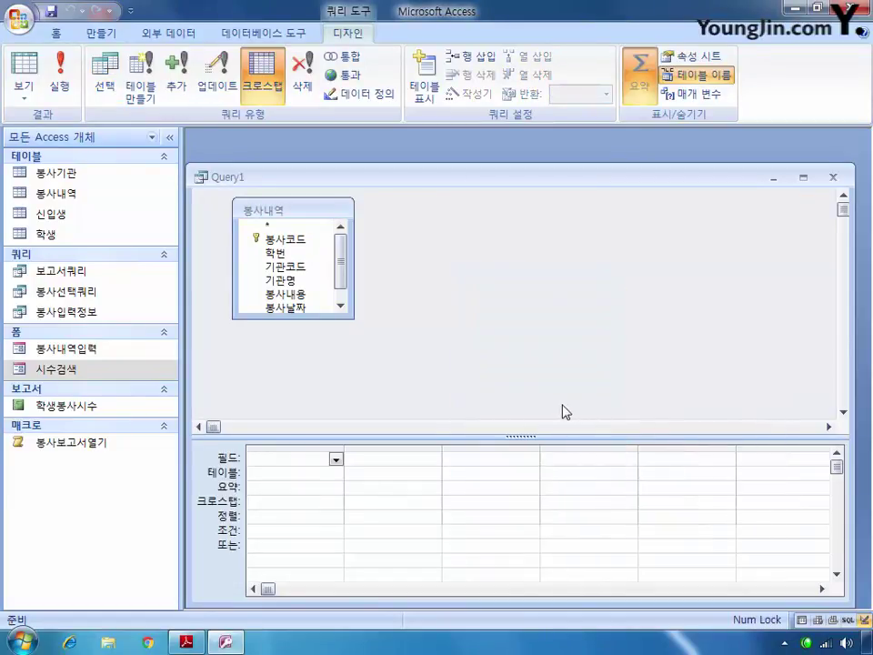
Add 학번, 기관명, 시수 twice and 봉사날짜 from the 봉사내역 table to the crosstab query grid
double_click(293, 253)
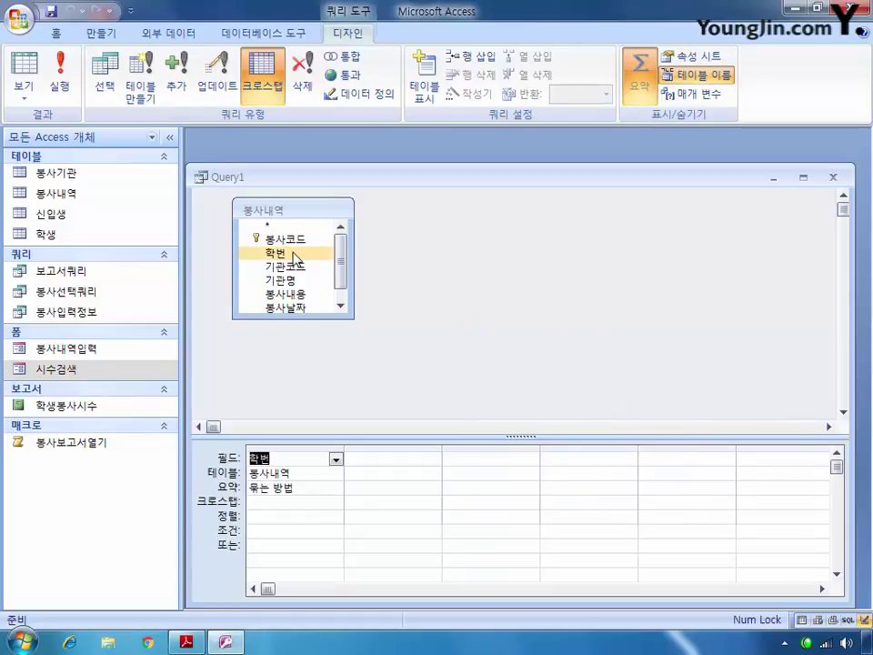
double_click(289, 280)
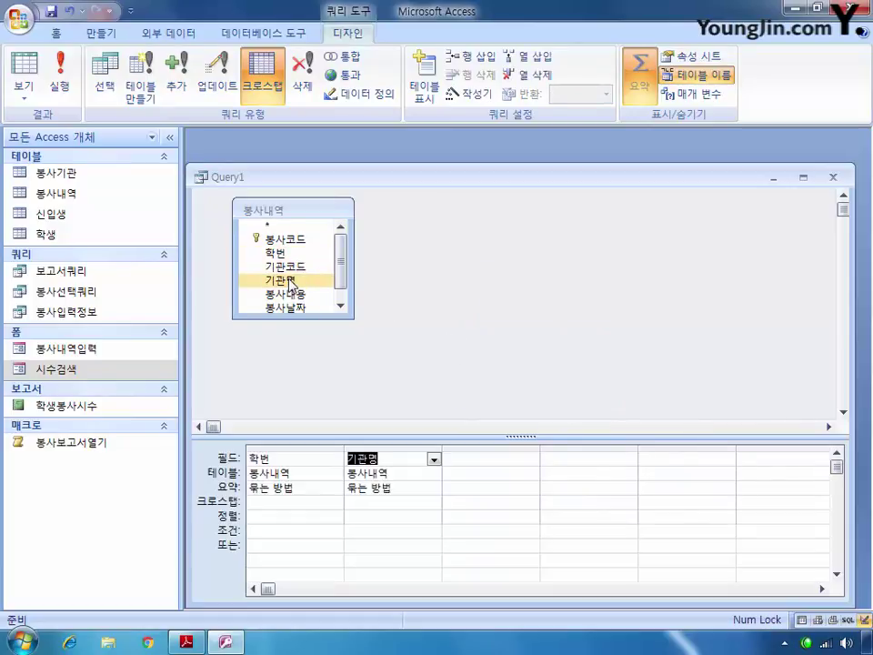
drag(336, 283, 342, 296)
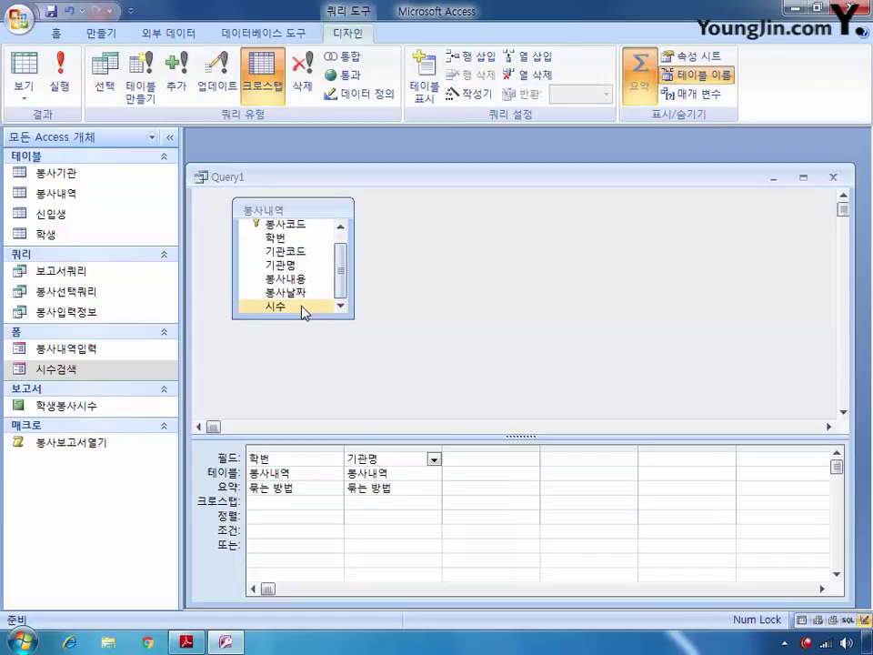
double_click(302, 309)
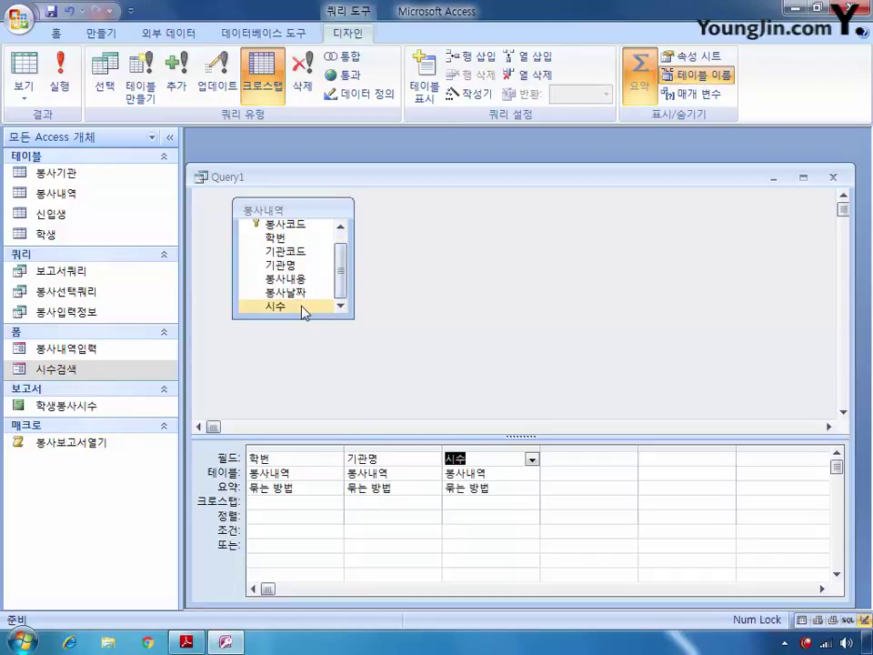
double_click(303, 308)
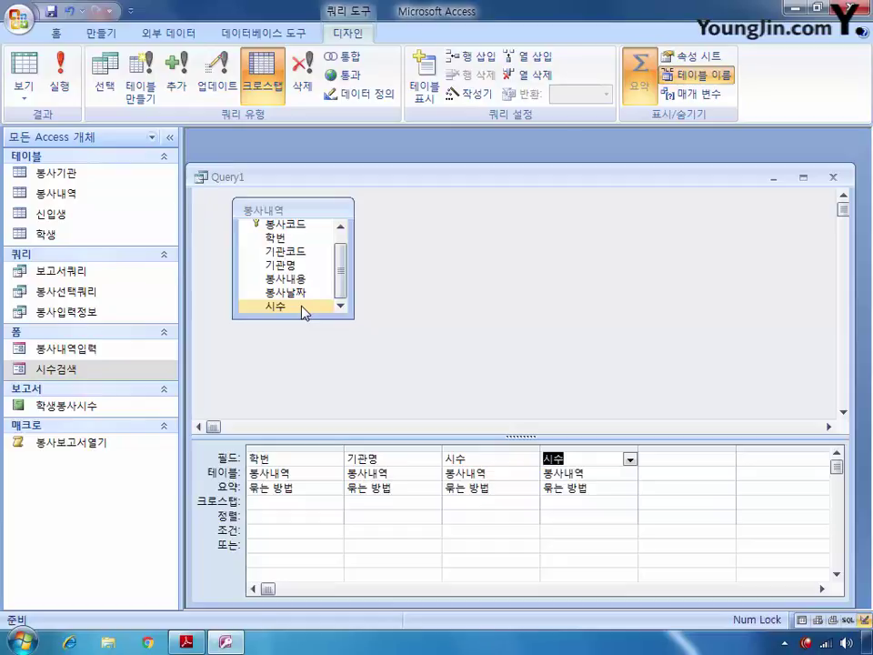
double_click(318, 294)
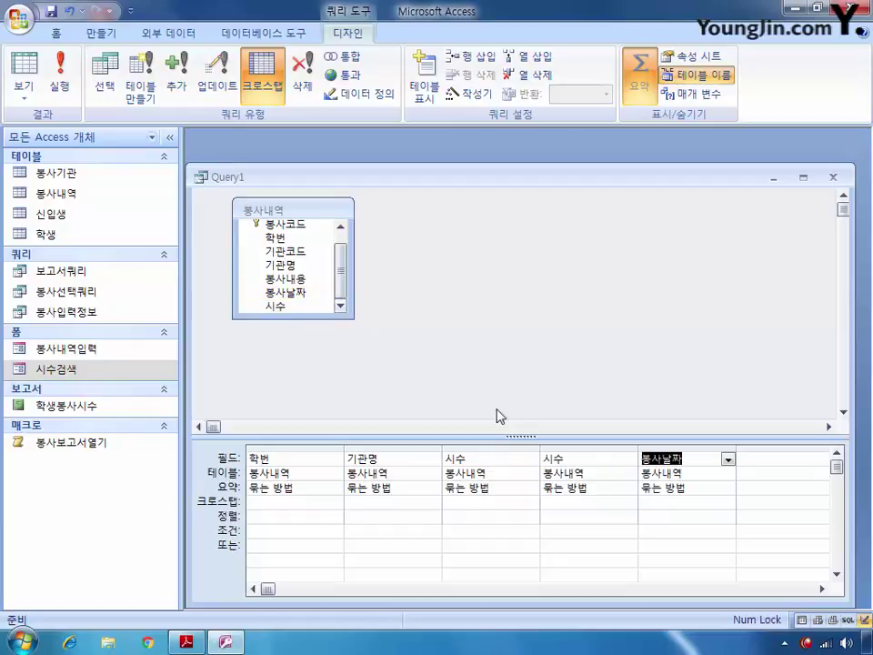
Set the crosstab role of 학번 to 행 머리글 and of 기관명 to 열 머리글
click(298, 501)
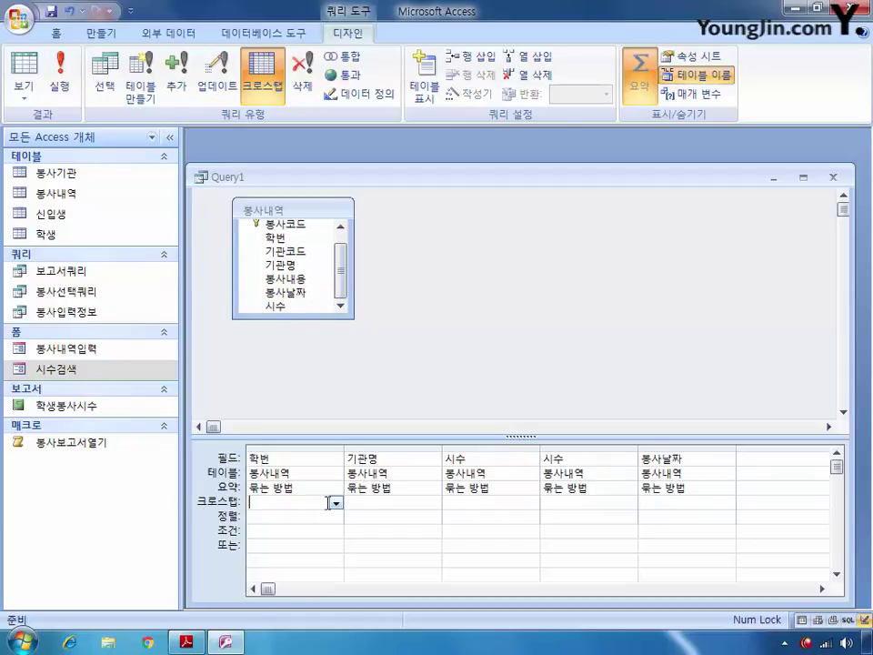
click(336, 503)
click(273, 514)
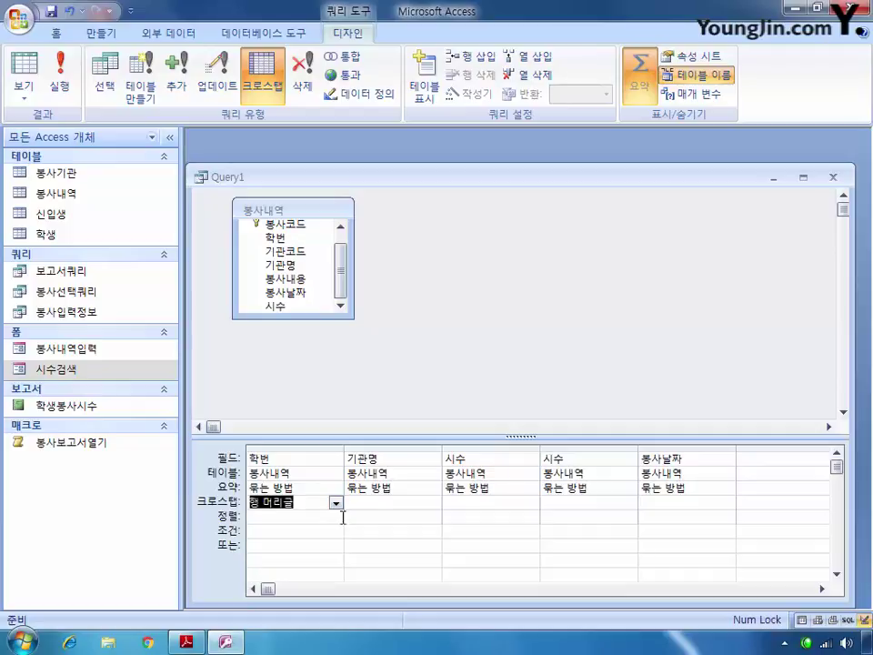
click(383, 504)
click(433, 503)
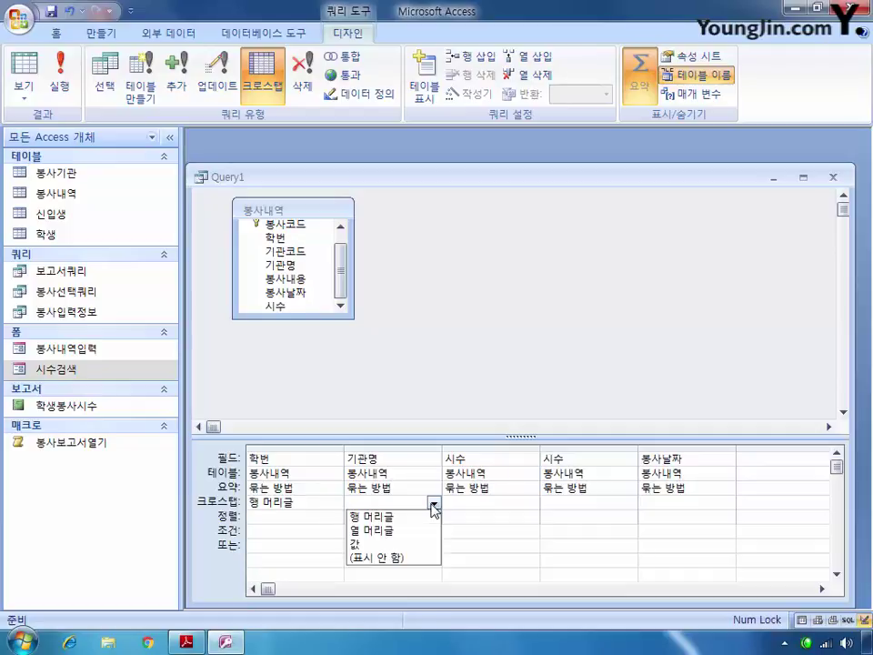
click(414, 529)
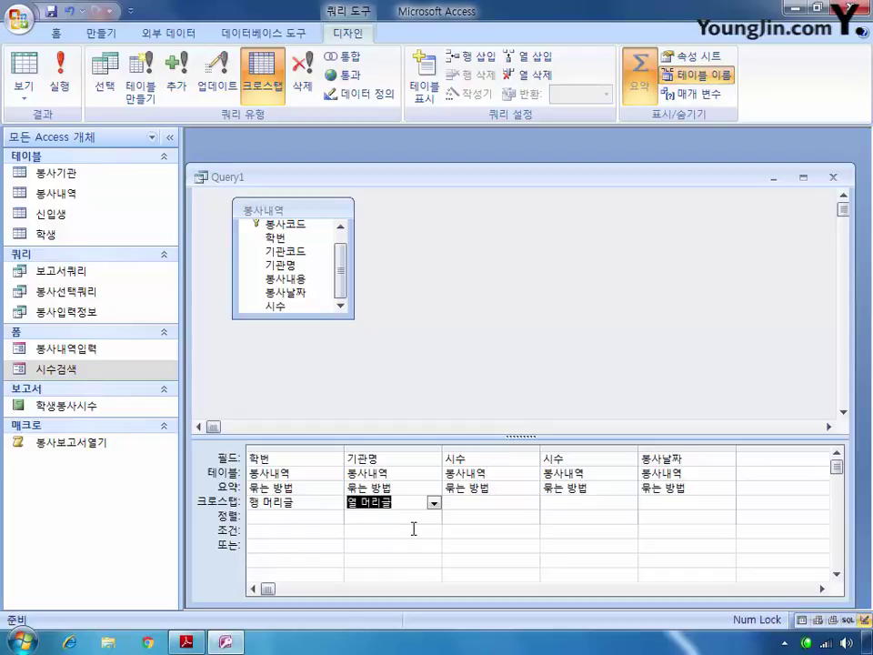
Make the first 시수 column the crosstab 값 and summarize it with 합계
click(484, 503)
click(532, 504)
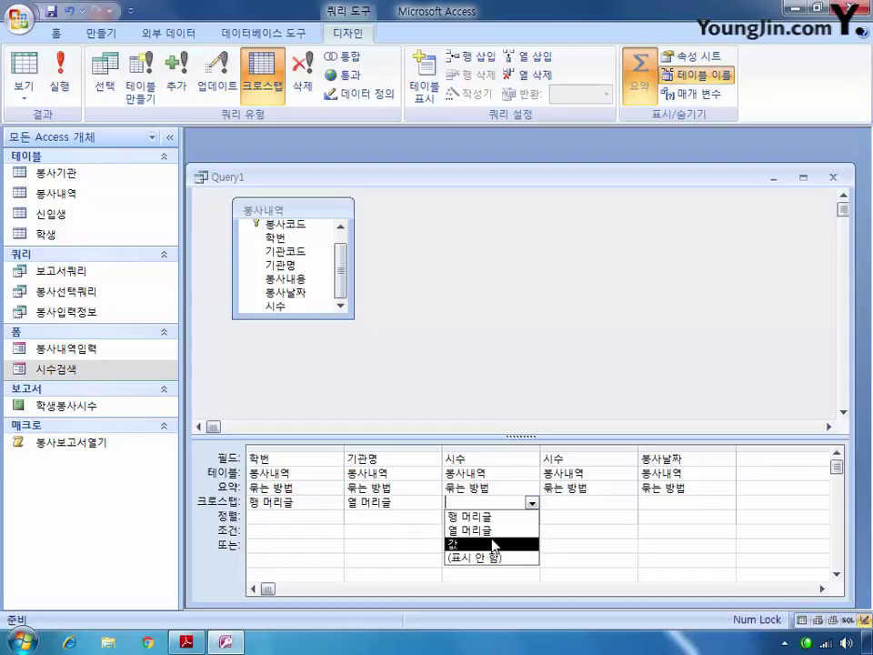
click(459, 544)
click(532, 489)
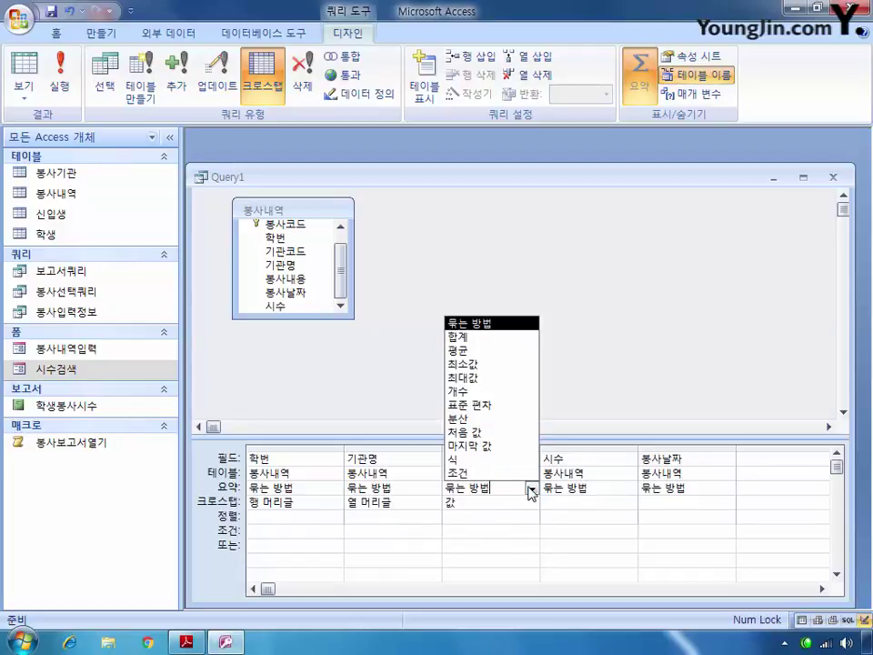
click(480, 336)
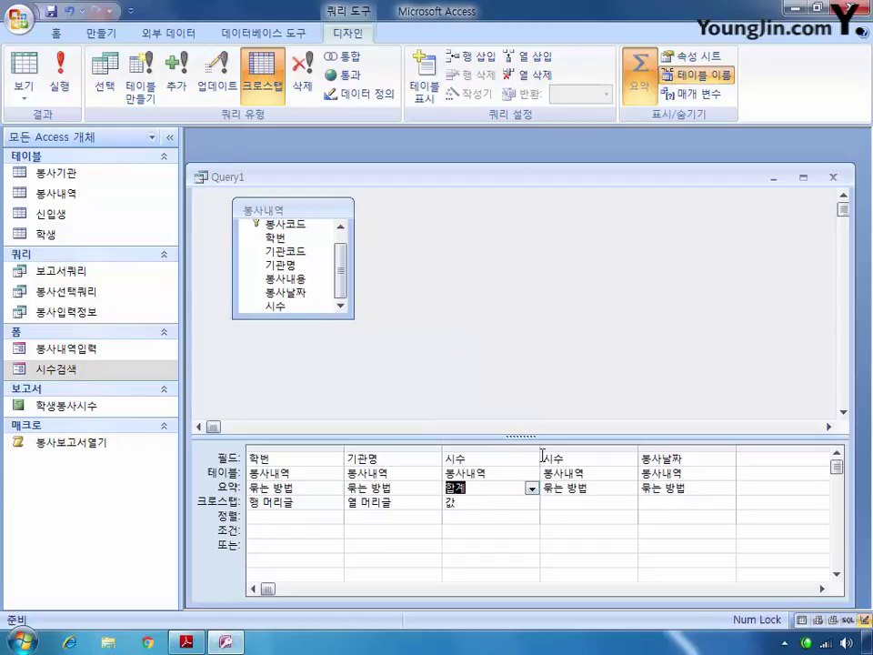
Make the second 시수 column a 행 머리글 and summarize it with 합계
click(621, 502)
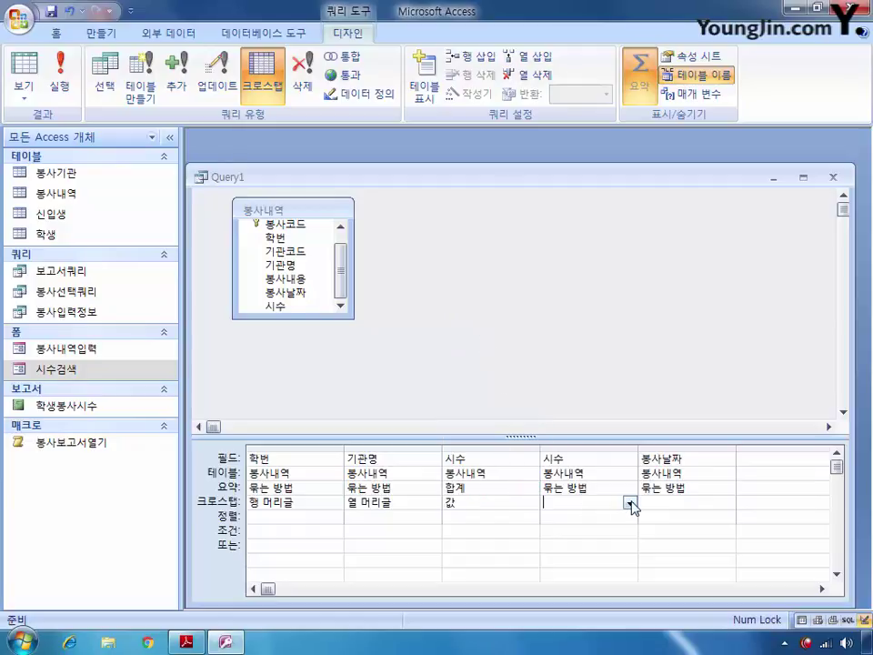
click(630, 503)
click(564, 517)
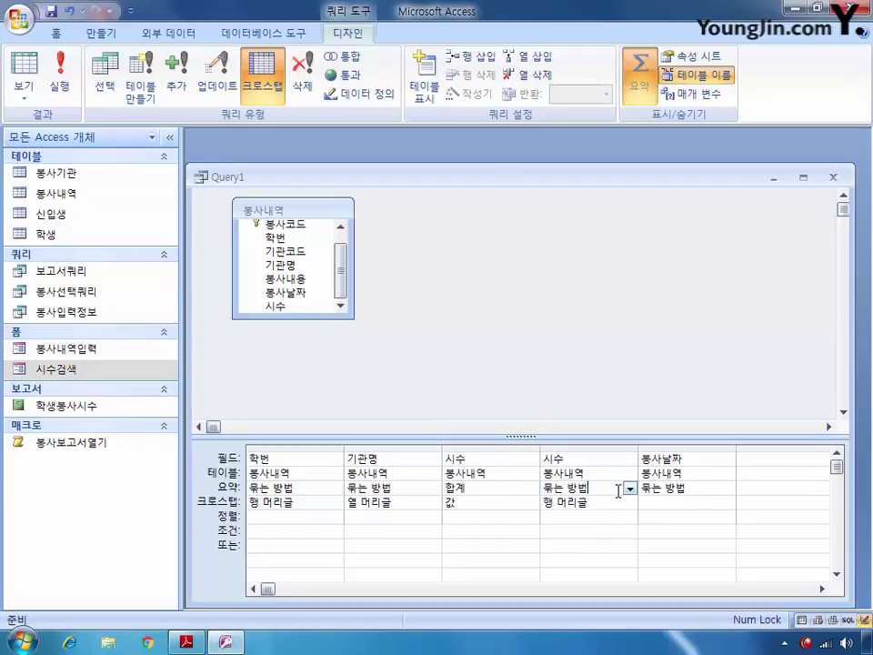
click(629, 490)
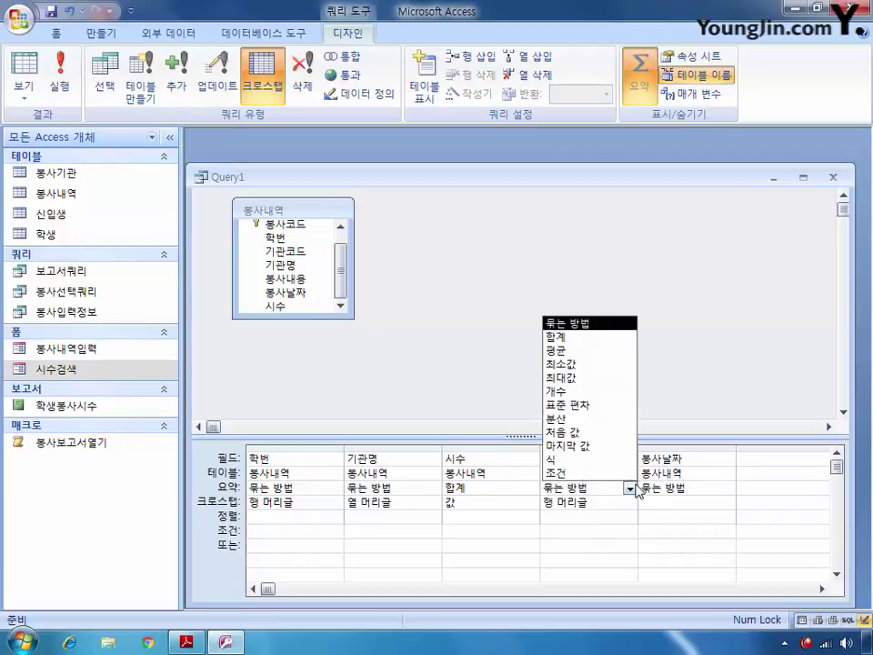
click(560, 337)
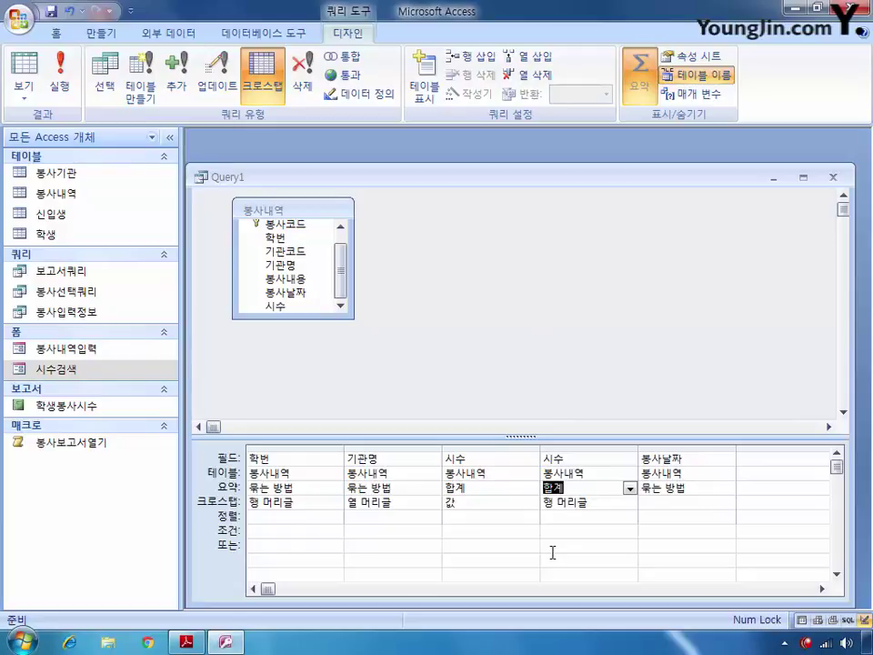
Set the 요약 option of the 봉사날짜 column to 조건
click(672, 489)
click(729, 489)
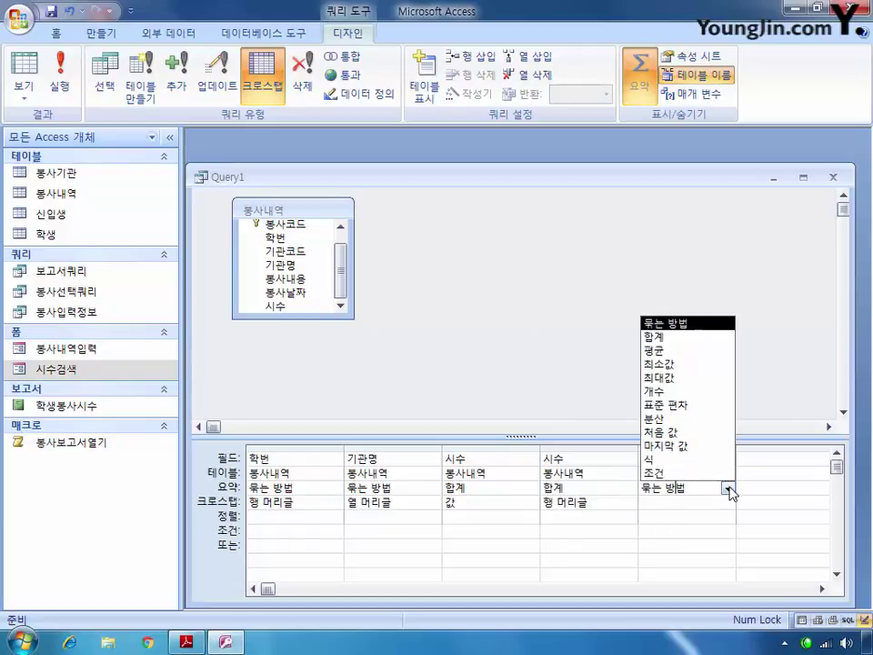
click(687, 473)
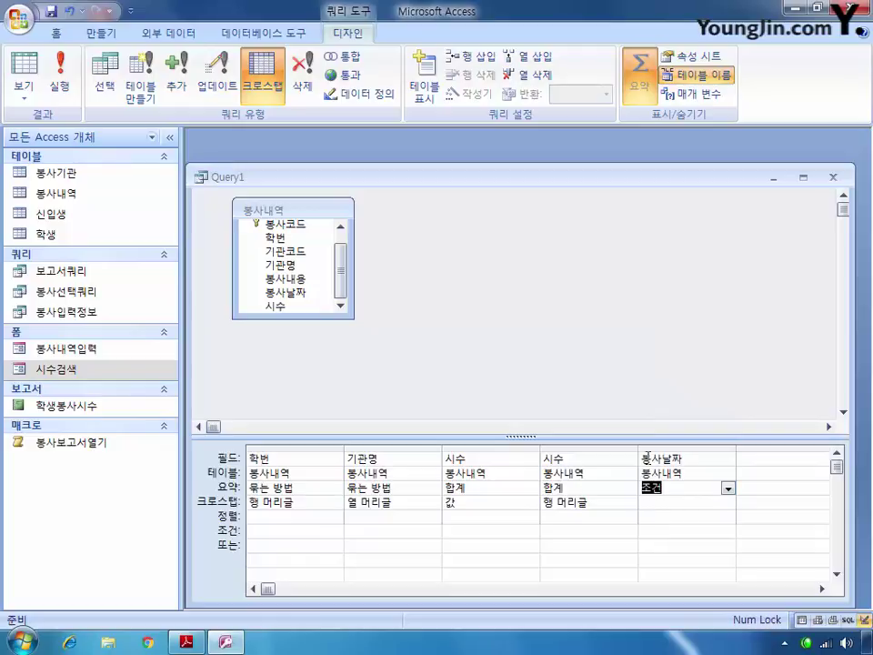
Change the 봉사날짜 field to the expression month([봉사날짜]) and enter the criteria 2 or 12
key(Up)
key(Up)
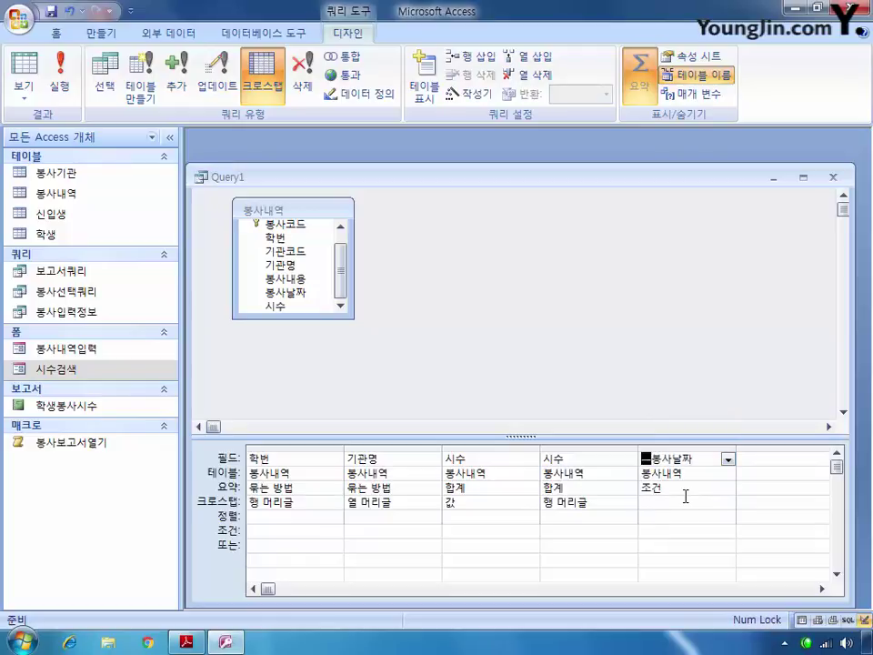
text(month)
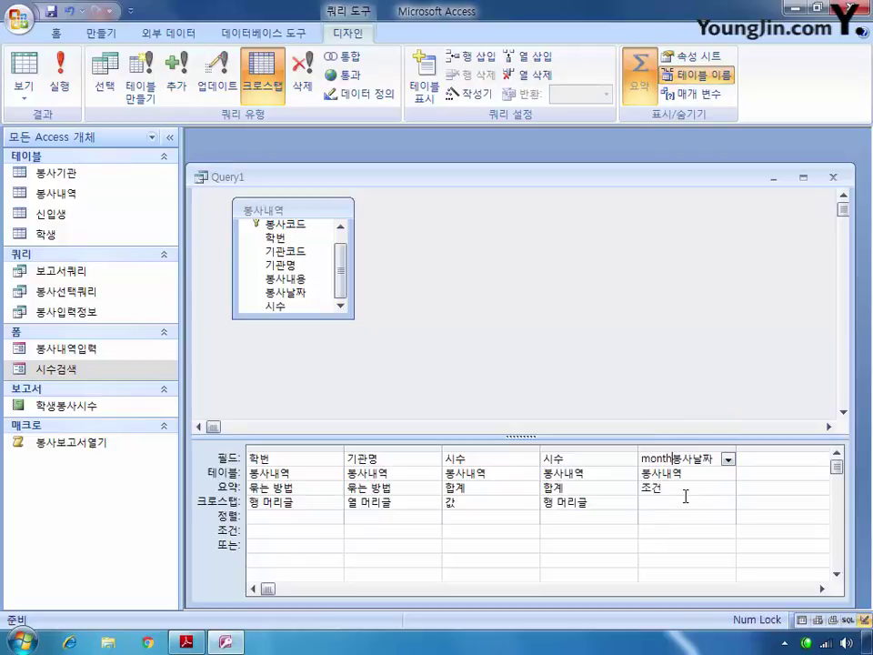
text(([)
key(End)
text())
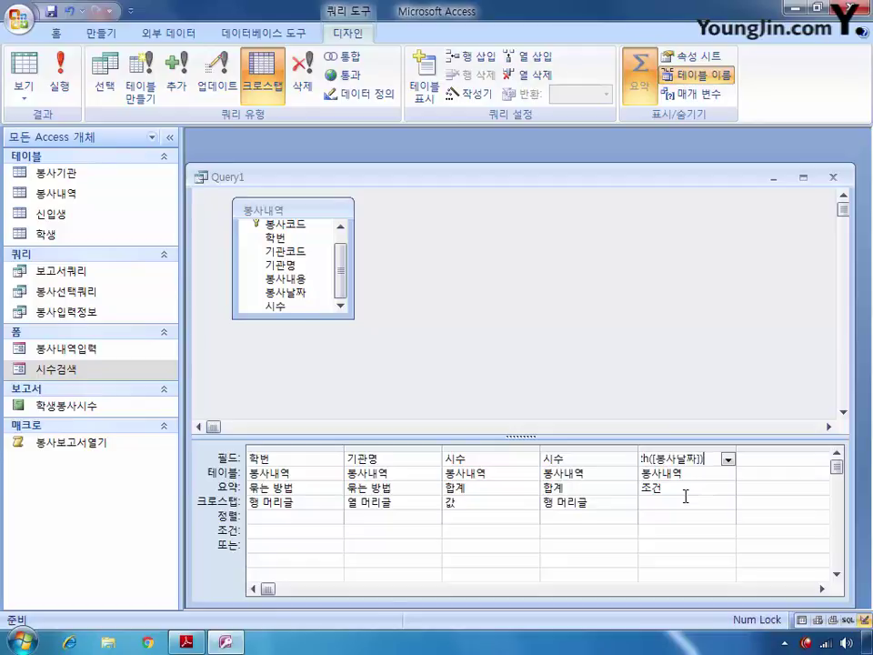
click(657, 518)
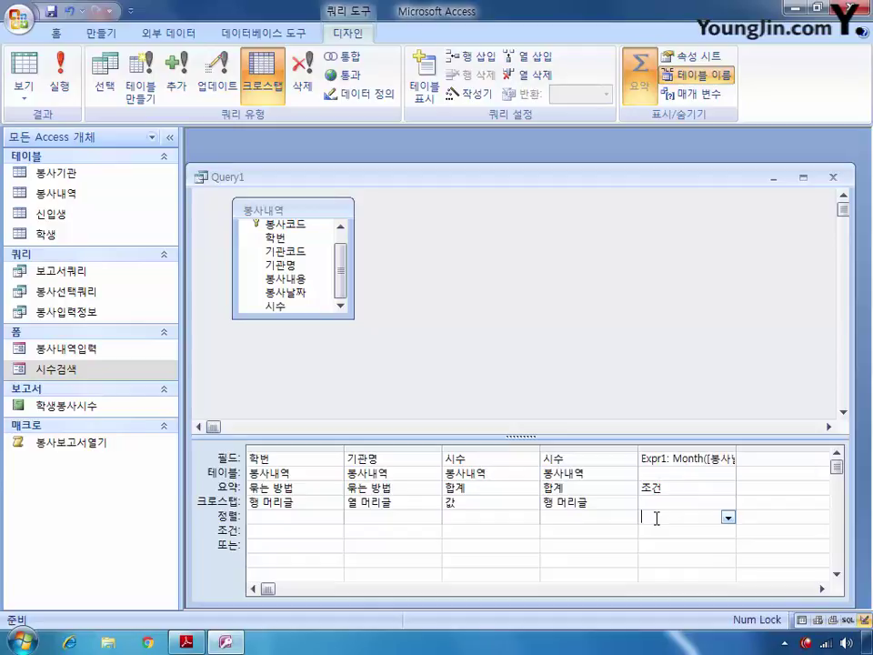
click(662, 532)
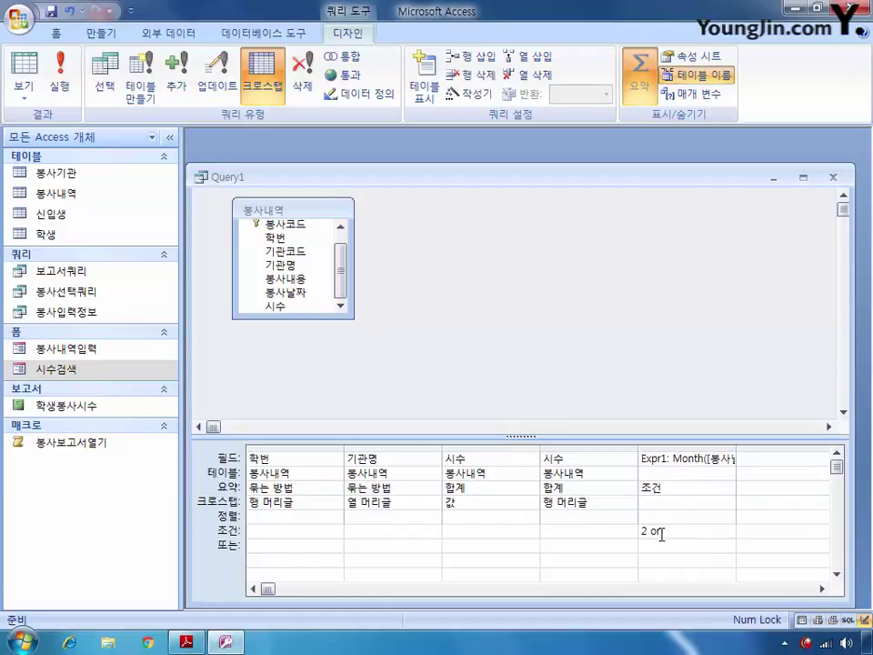
Close the crosstab query and save it as 봉사내역크로스탭
click(833, 177)
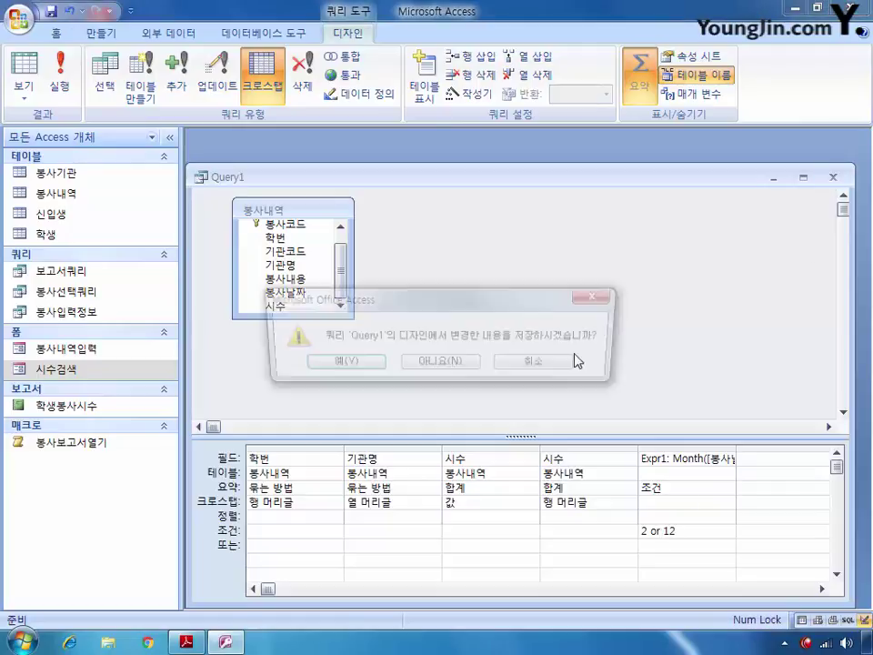
click(346, 367)
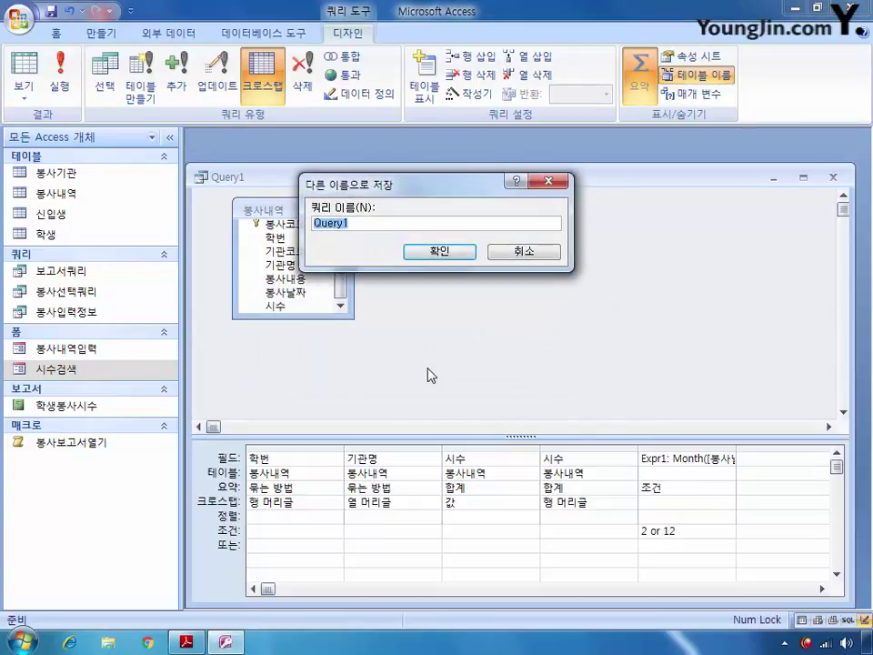
text(qh)
text(봉사내역)
text(크로스탭)
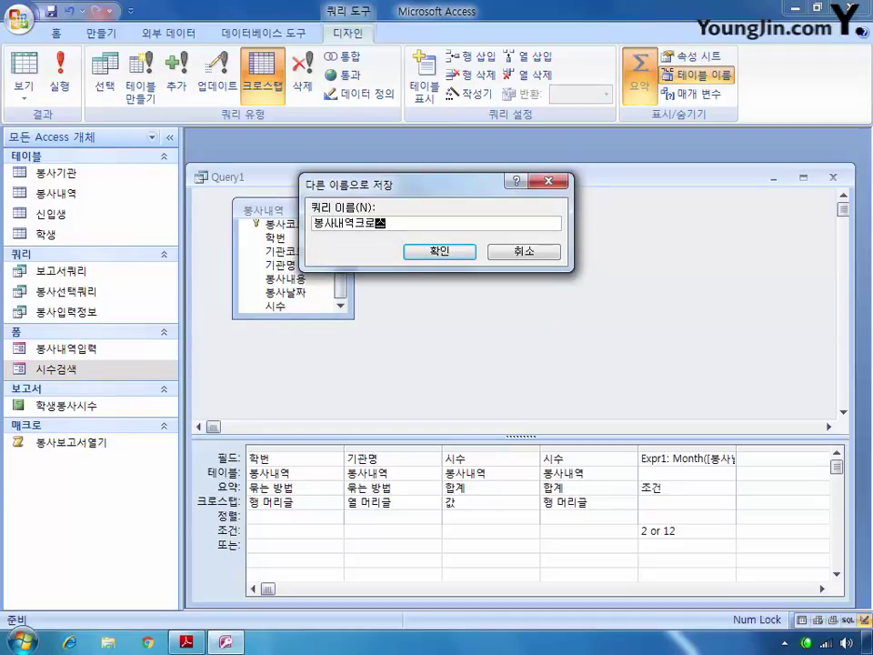
key(Return)
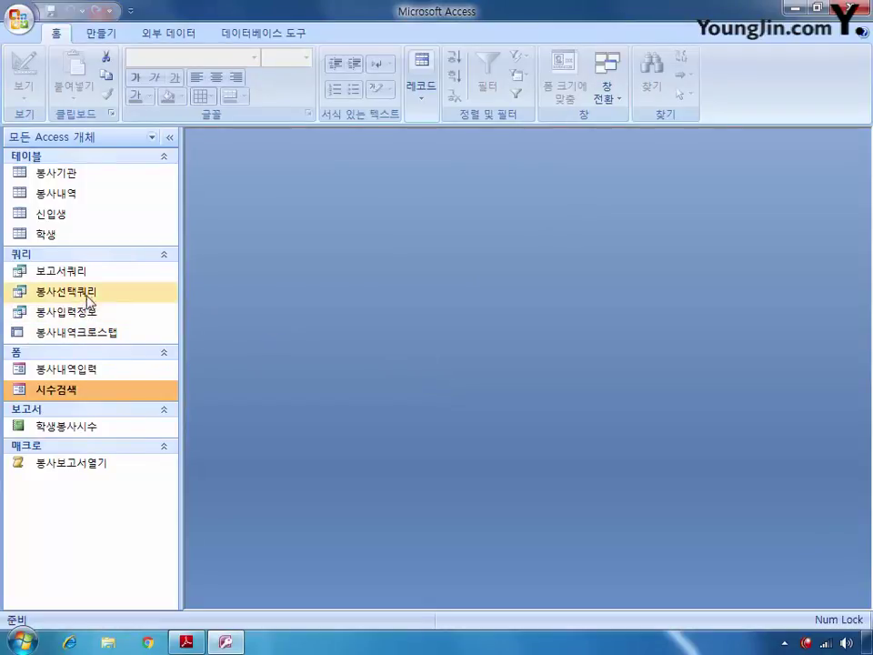
Open the 봉사내역입력 form in design view and show the properties of the txt학번 text box
right_click(74, 369)
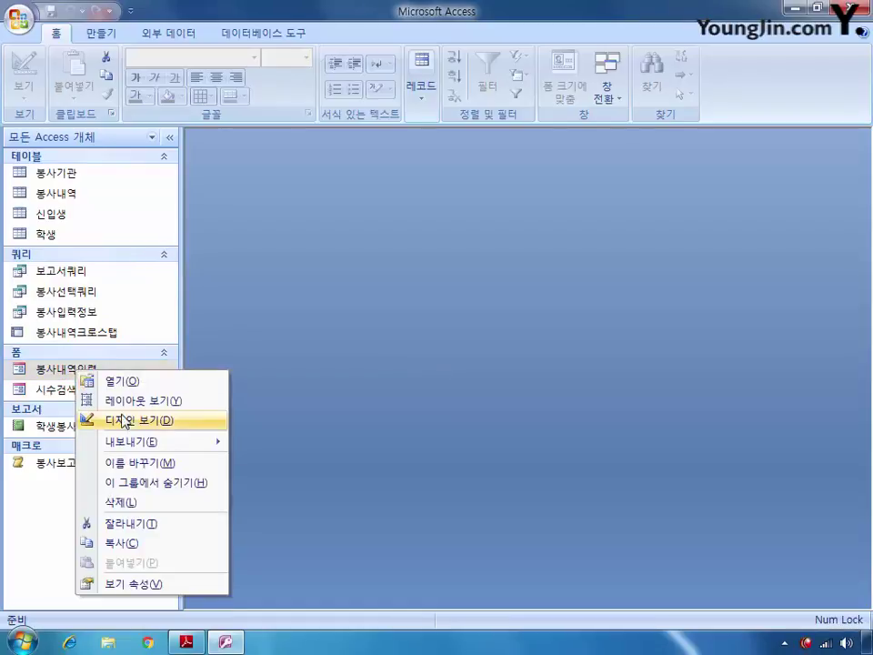
click(111, 418)
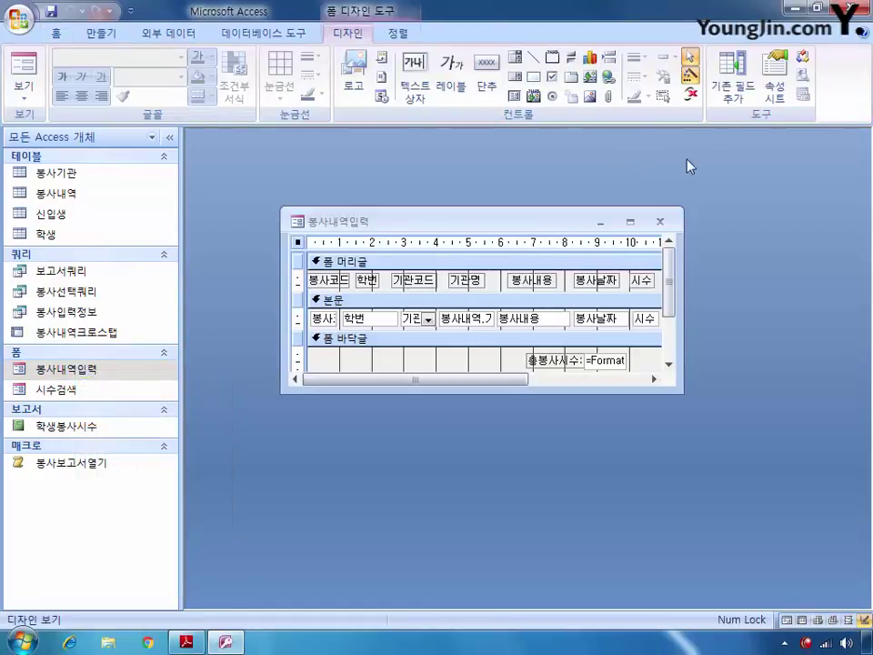
click(774, 83)
click(670, 173)
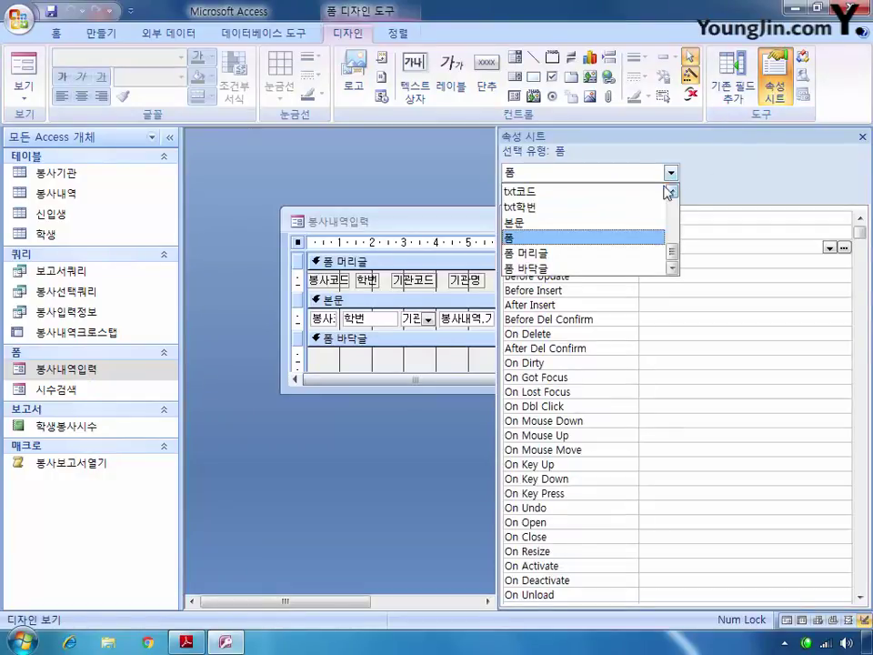
click(628, 207)
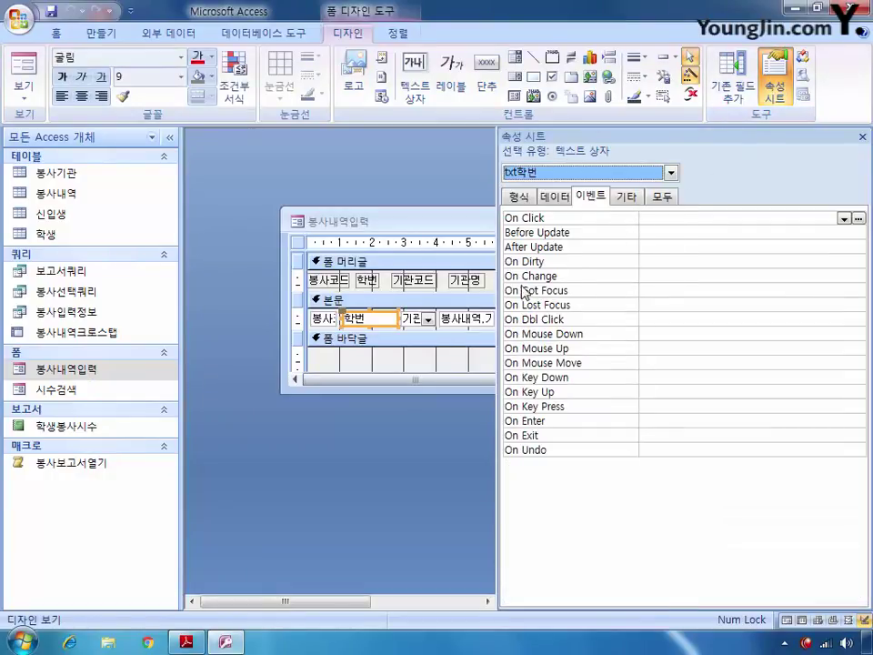
Assign an event procedure to the On Click event of txt학번 and open its code
click(683, 220)
click(844, 219)
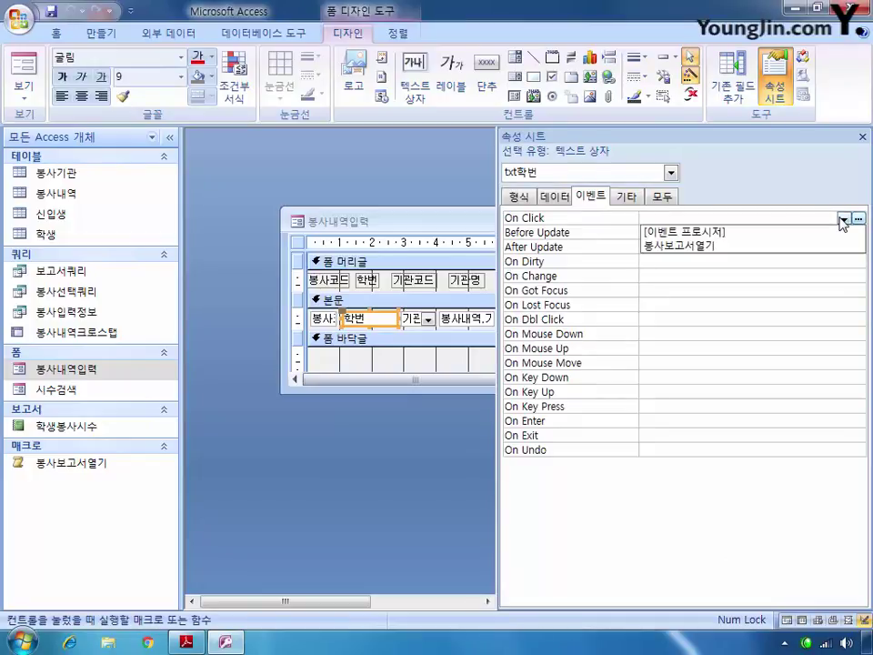
click(824, 232)
click(858, 220)
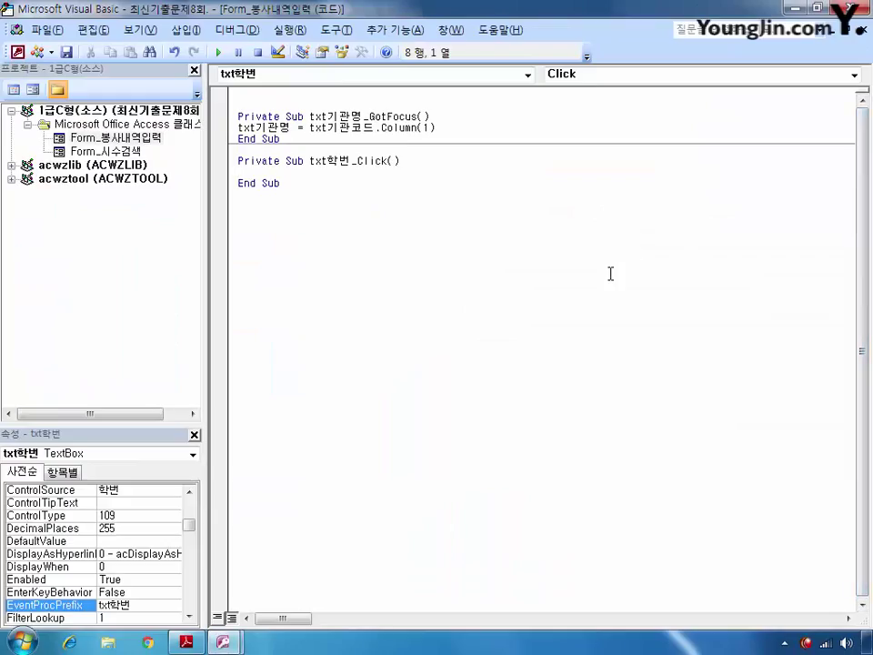
Declare the variable rst as ADODB.Recordset inside the txt학번_Click procedure
key(Return)
key(Return)
click(239, 182)
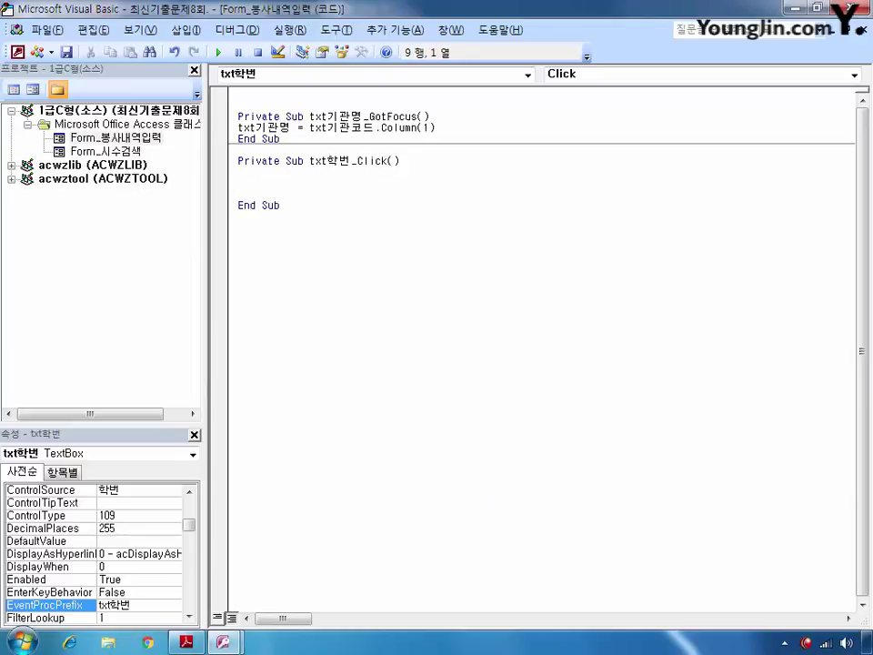
text(아)
key(BackSpace)
text(dim rst as)
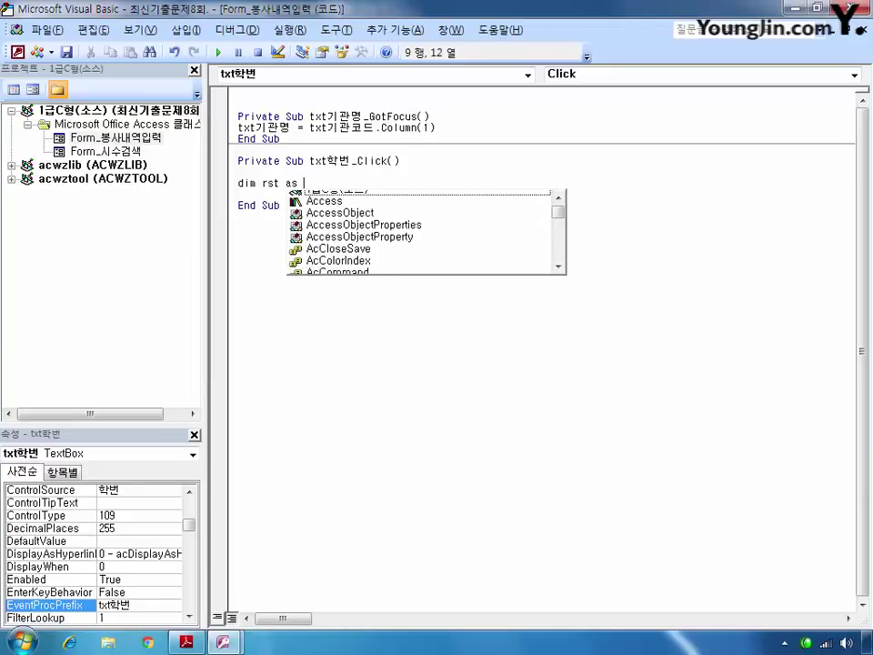
text( ado)
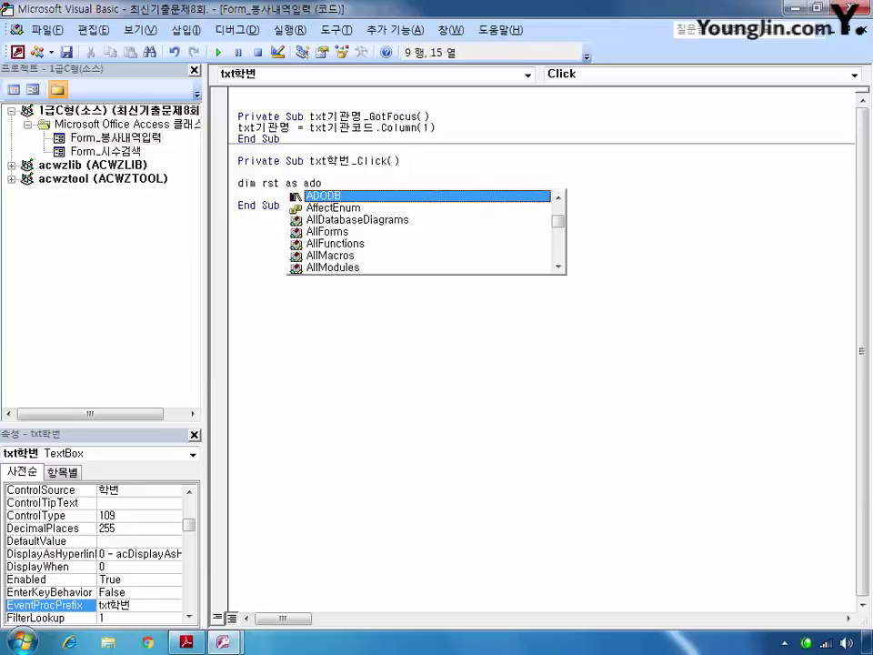
text(db.re)
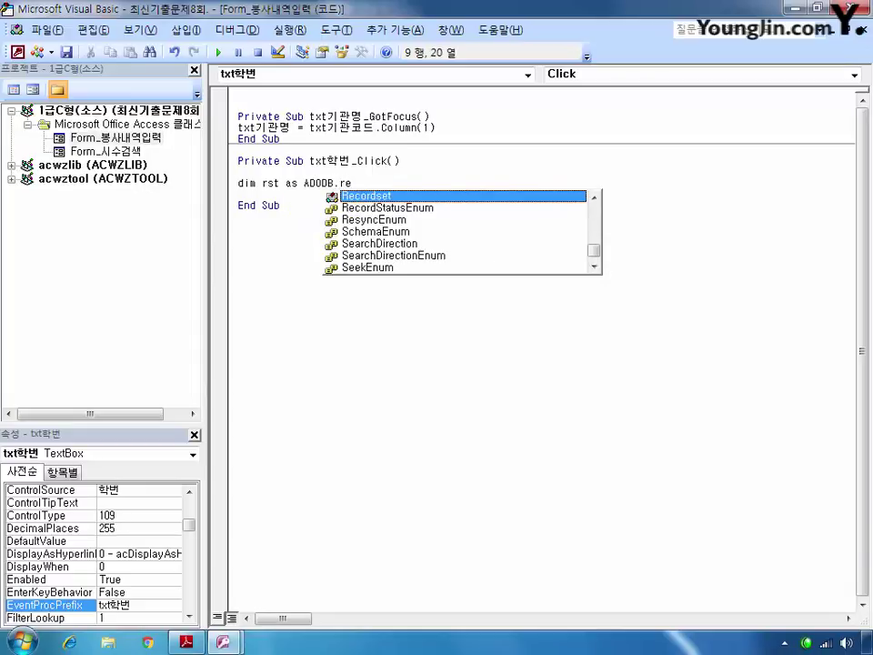
key(Tab)
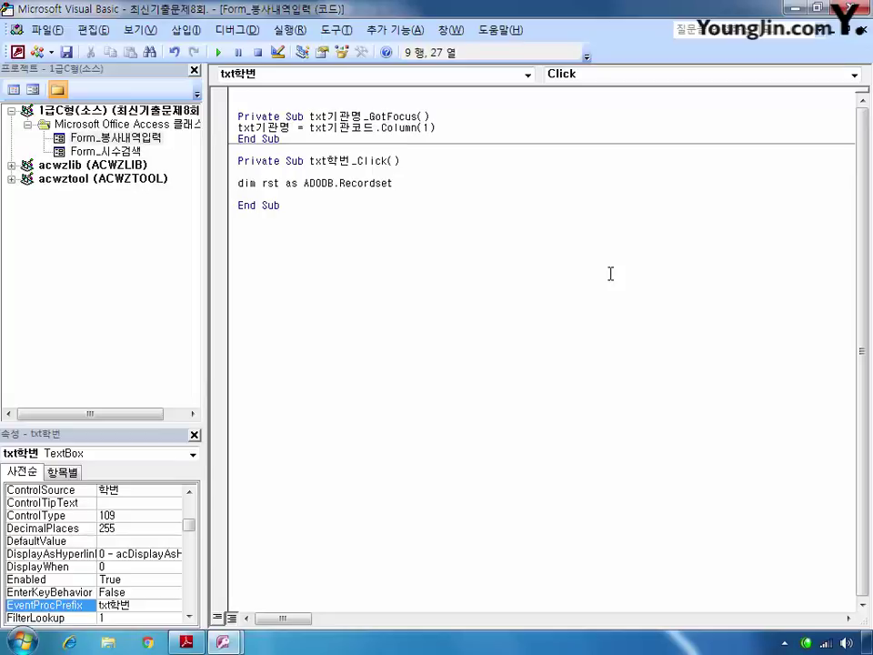
Add the statement Set rst = New ADODB.Recordset below the declaration
key(Return)
text(set)
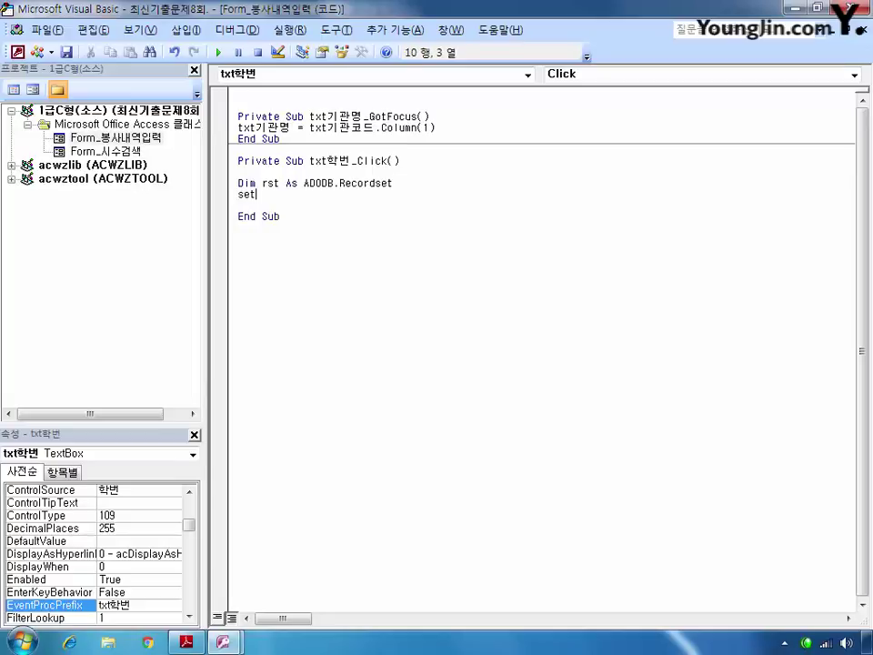
text( rst = new ad)
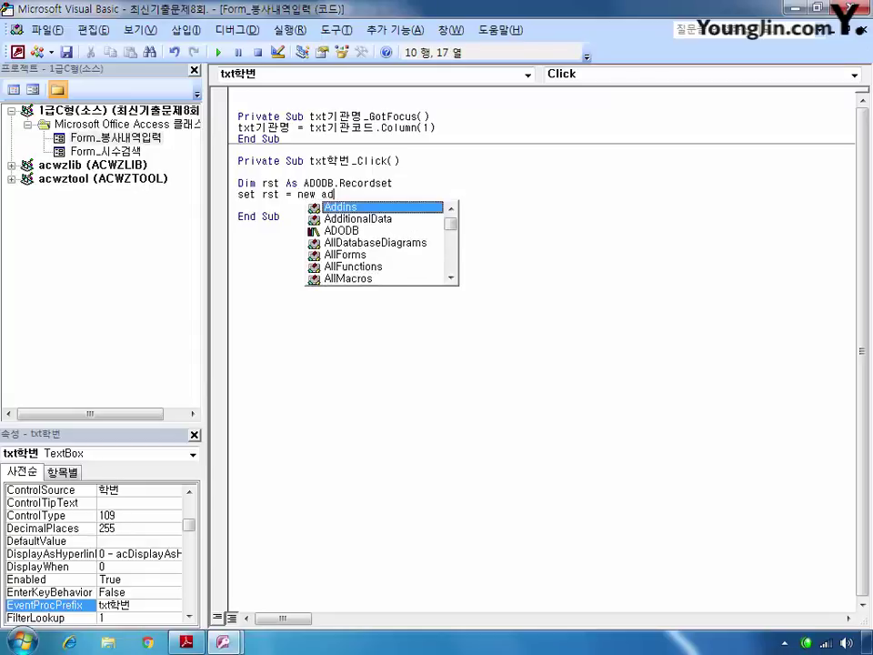
text(odb)
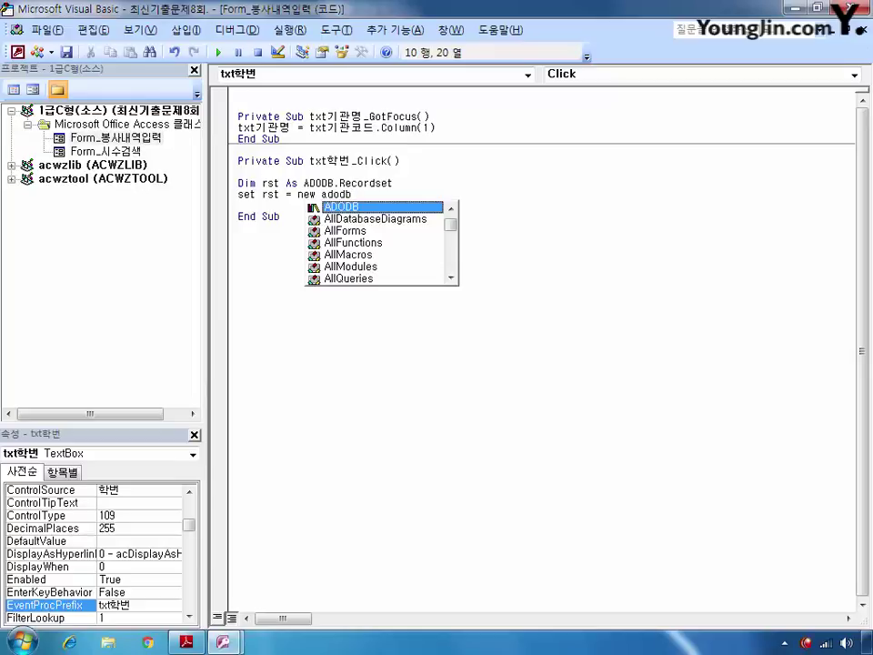
text(.re)
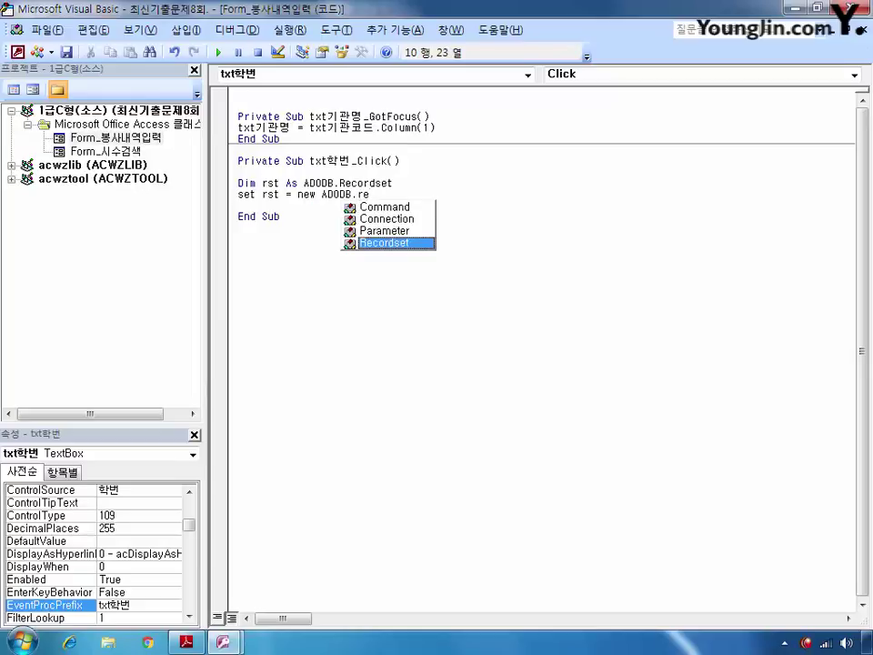
key(Tab)
key(Return)
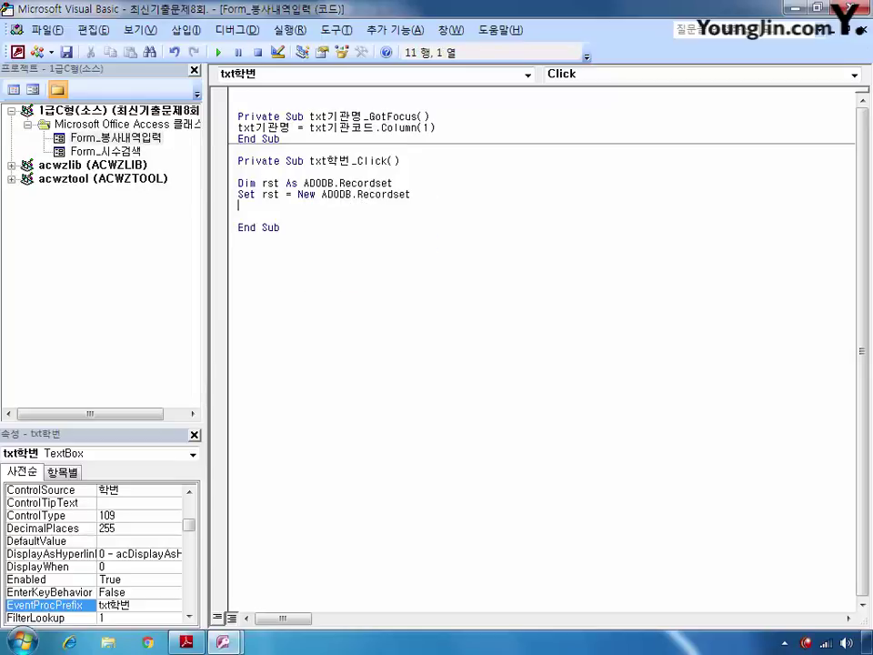
Write the rst.Open statement with a query selecting all fields from 학생 and a where clause on 학번
text(rst.op)
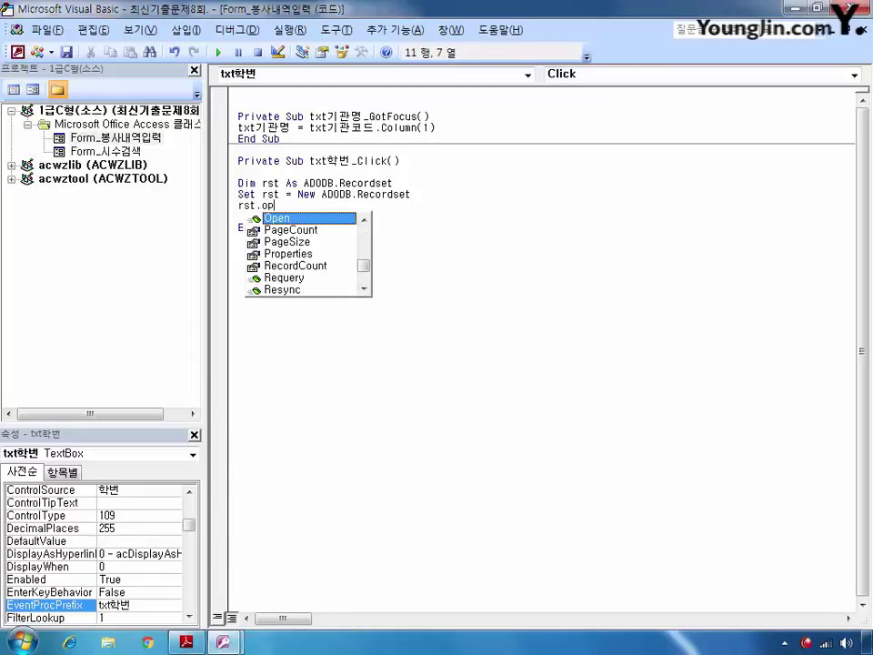
text(en ")
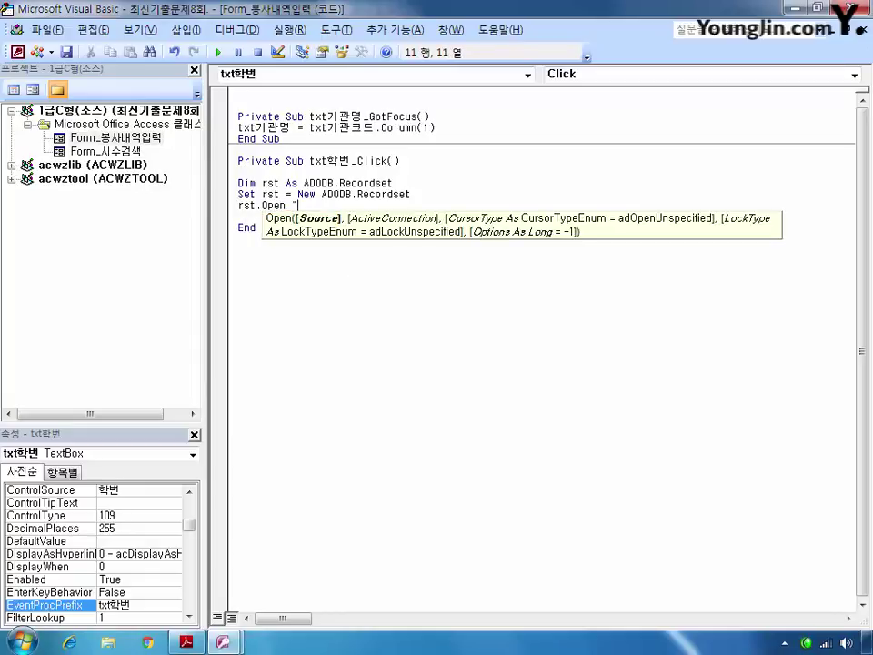
text(select * from 학생 ㅈ)
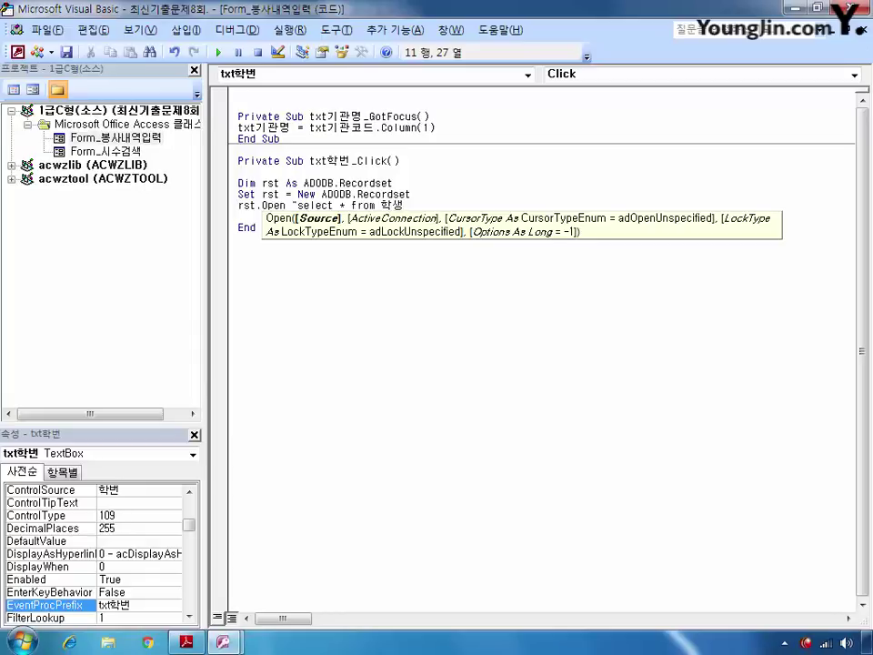
key(BackSpace)
key(Hangul)
text(where)
key(Hangul)
text(학번)
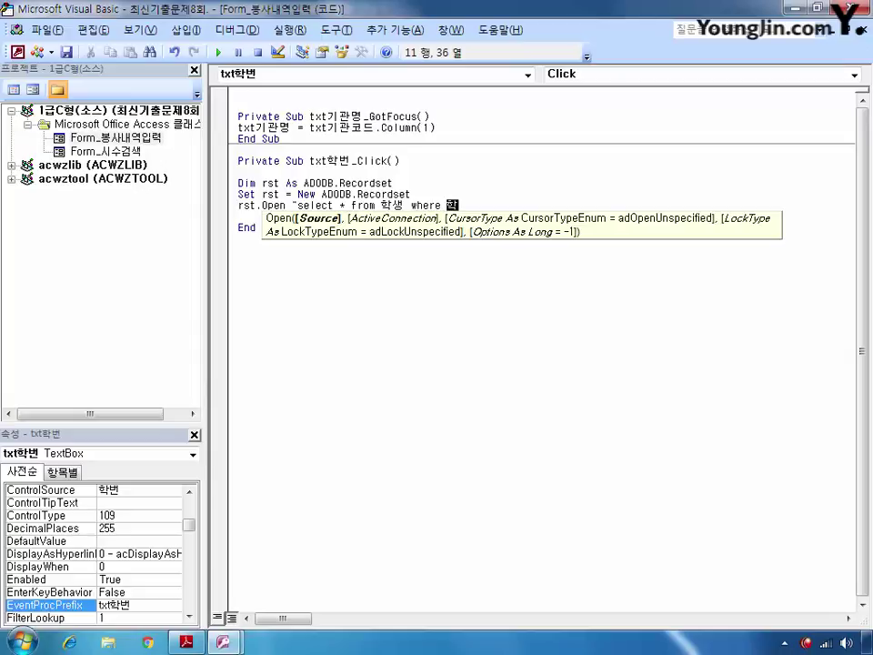